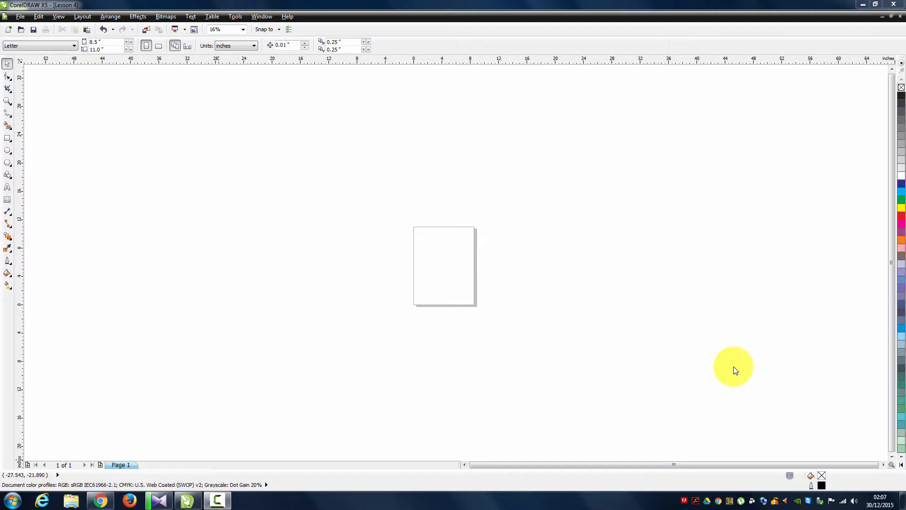
- Start an import and select the picture 0ih24vu5 in the Backgrounds folder to preview it
left_click(18, 16)
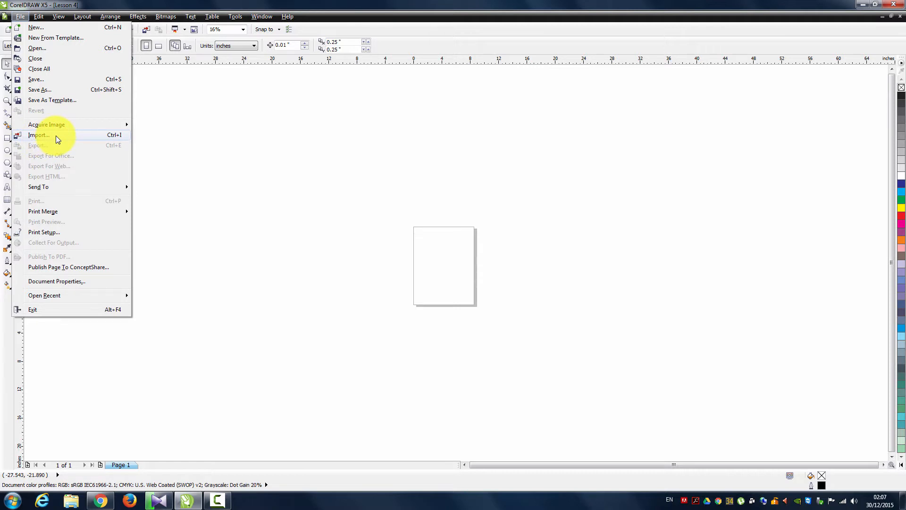
left_click(187, 136)
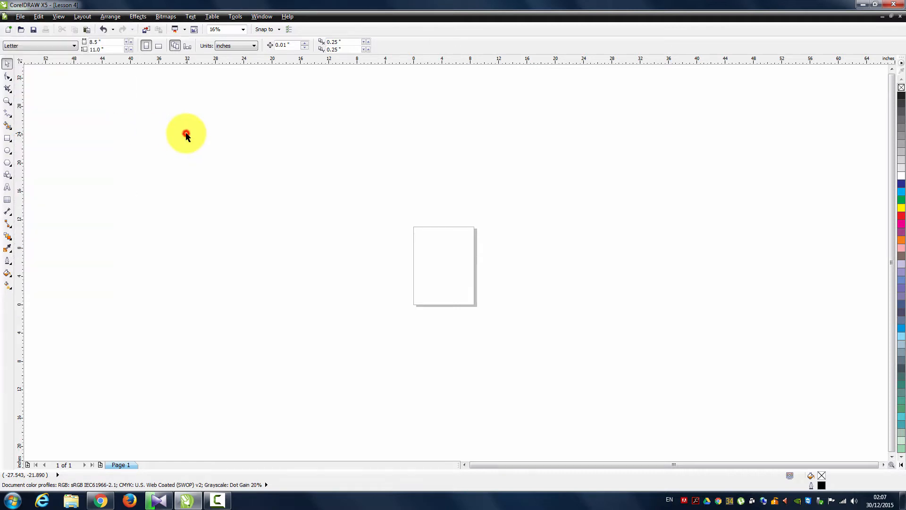
left_click(147, 30)
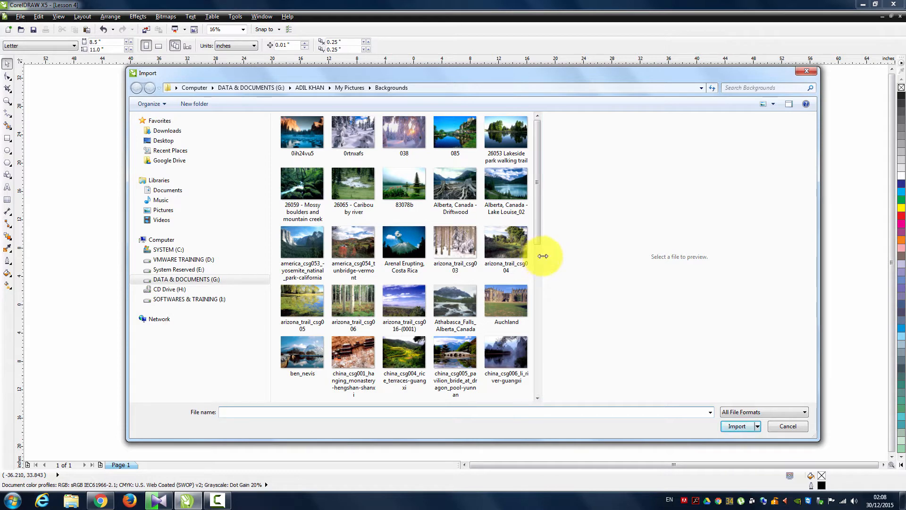
left_click(313, 137)
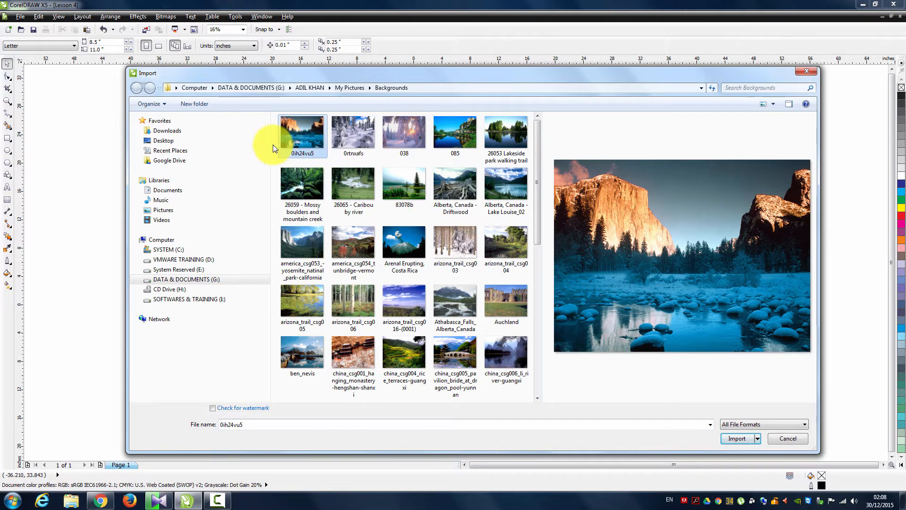
- Browse the list of file formats available for import, leaving All File Formats selected
left_click(743, 423)
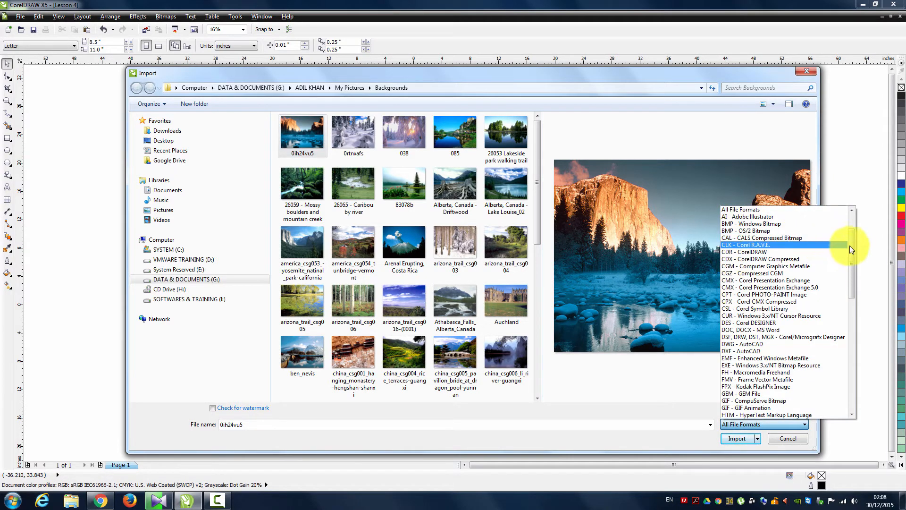
left_click_drag(853, 243, 855, 217)
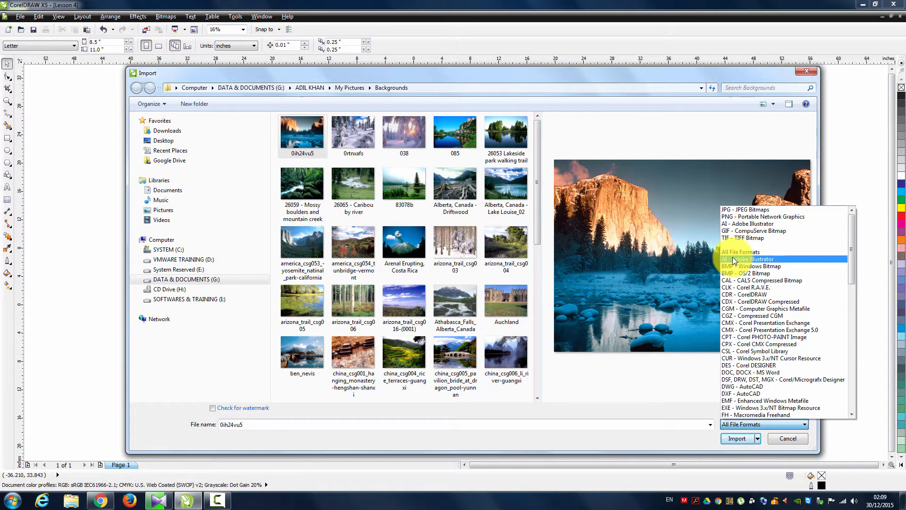
left_click(608, 411)
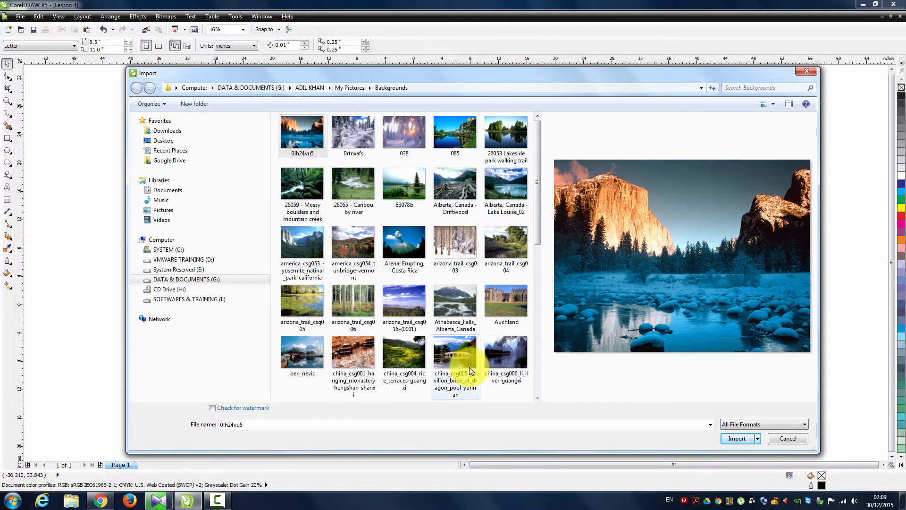
- Try filtering the import files by CDR - CorelDRAW and by JPG - JPEG Bitmaps
left_click(757, 424)
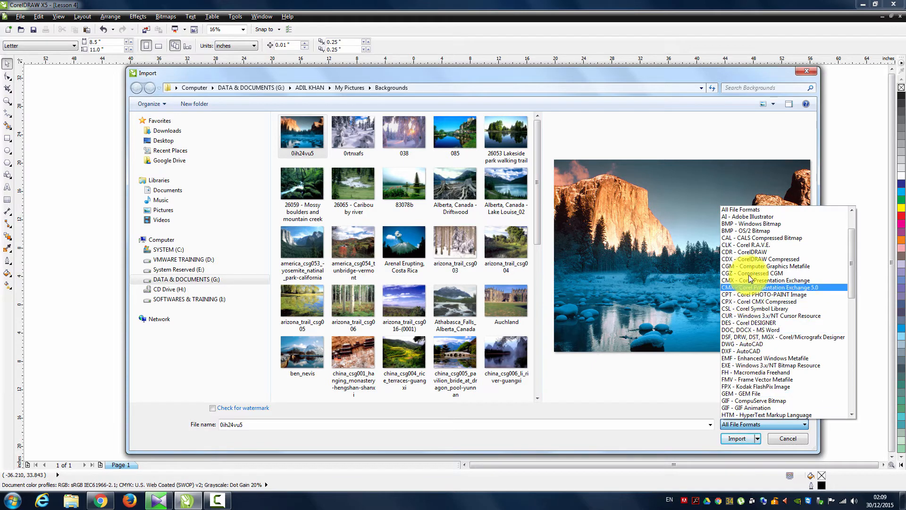
left_click(745, 253)
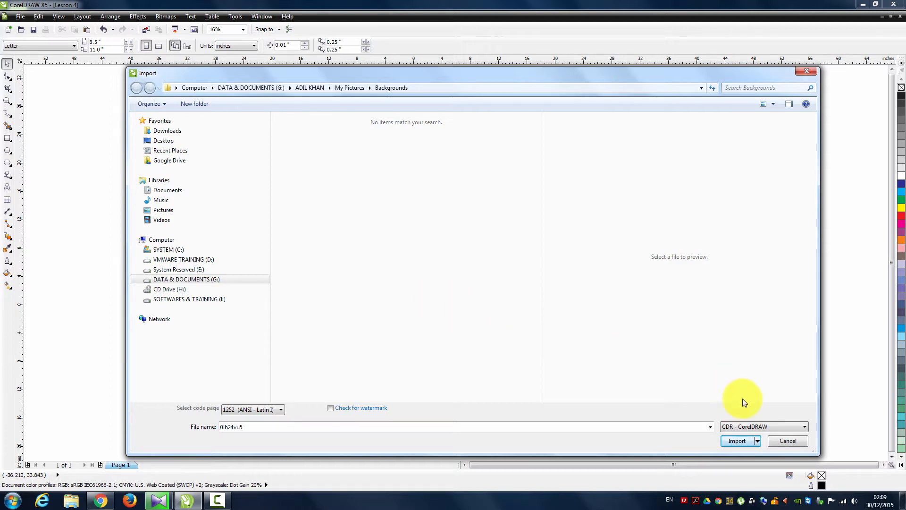
left_click(759, 428)
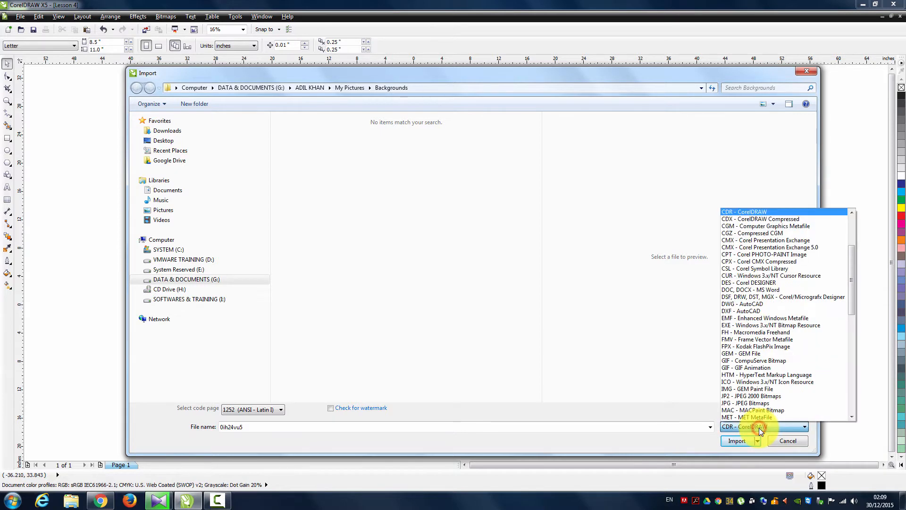
left_click(757, 404)
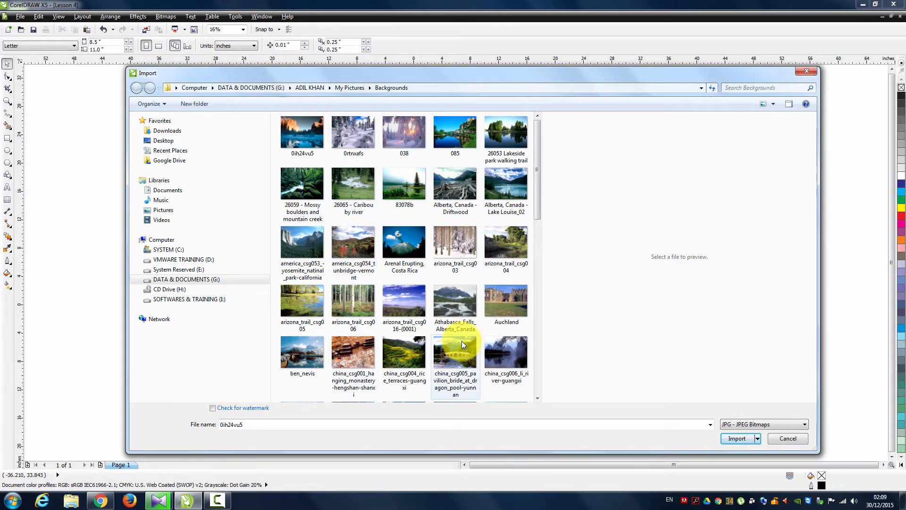
- Set the import file type back to All File Formats
left_click(782, 423)
scroll(774, 307, "down", 3)
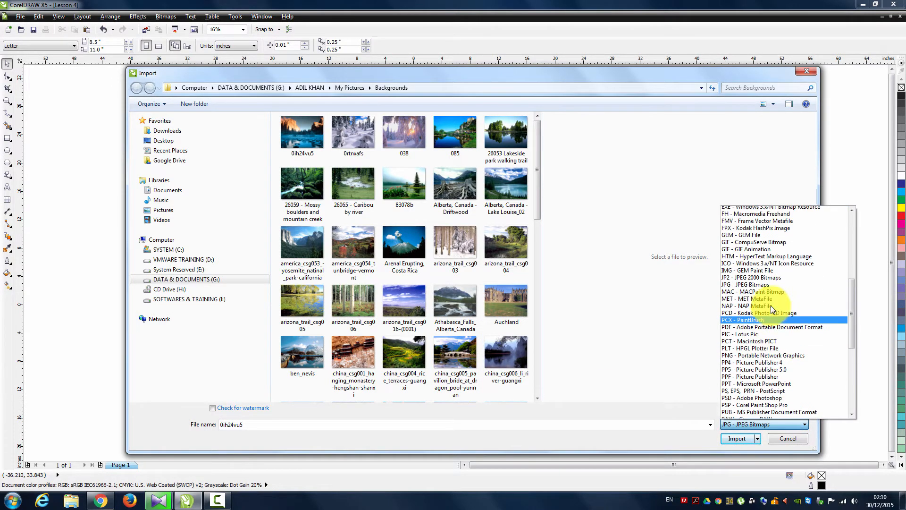
scroll(771, 305, "up", 7)
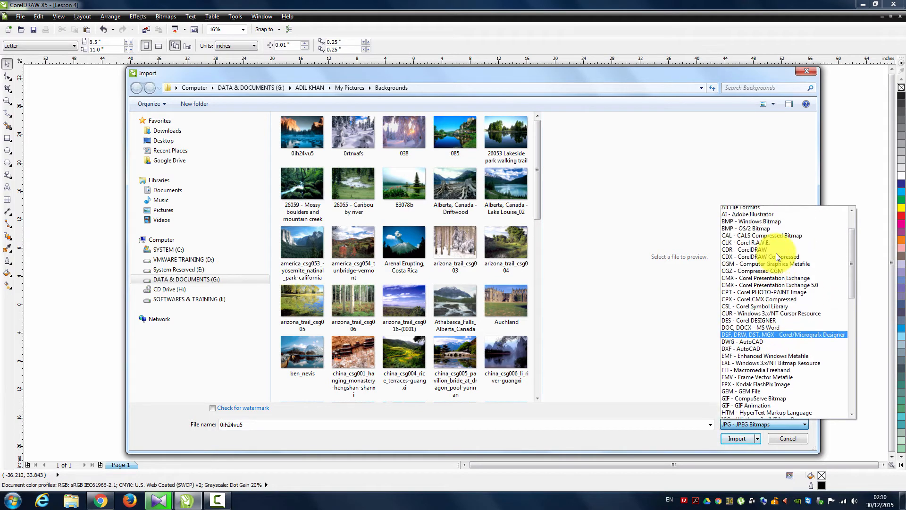
scroll(776, 253, "up", 2)
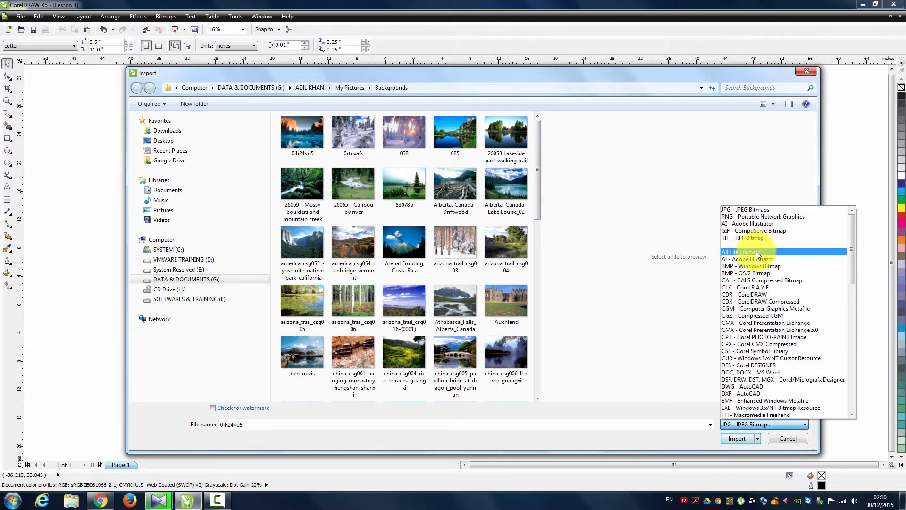
left_click(756, 251)
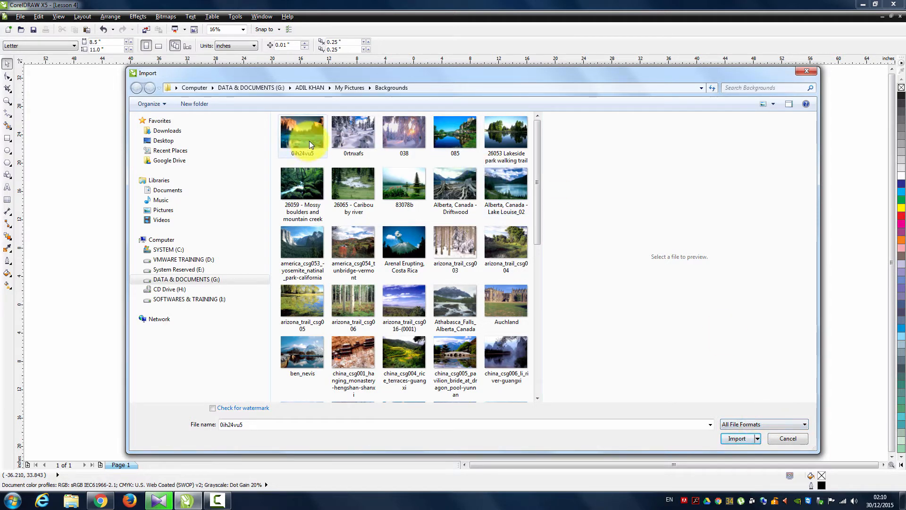
- Select the picture 26065 - Caribou by river and cycle the file list through its layouts back to thumbnails
left_click(356, 188)
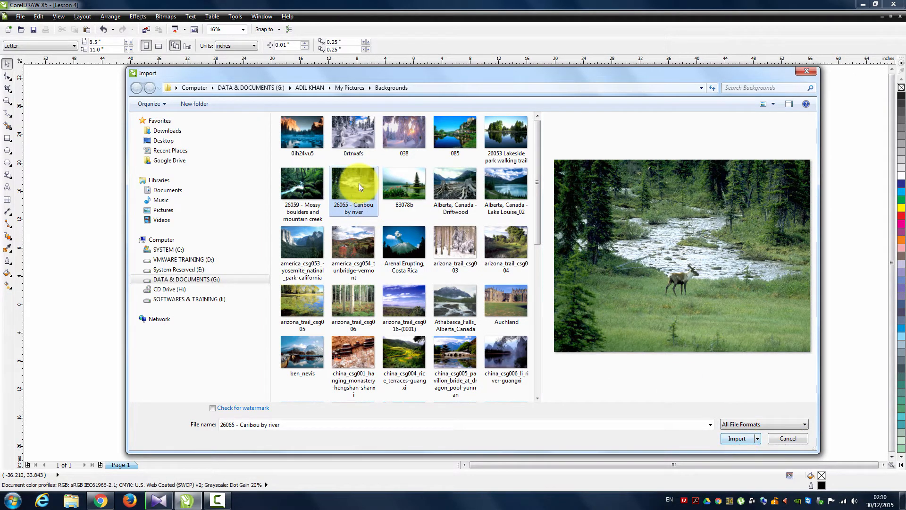
mouse_move(339, 189)
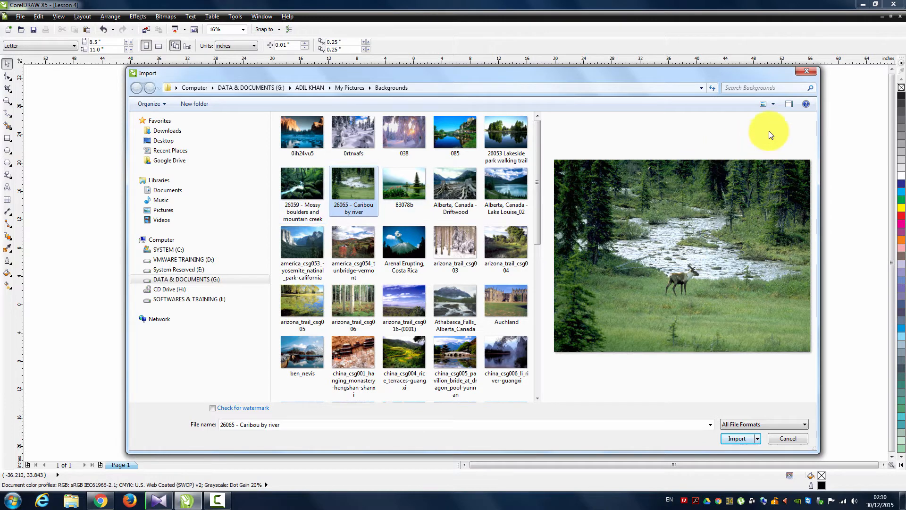
left_click(762, 106)
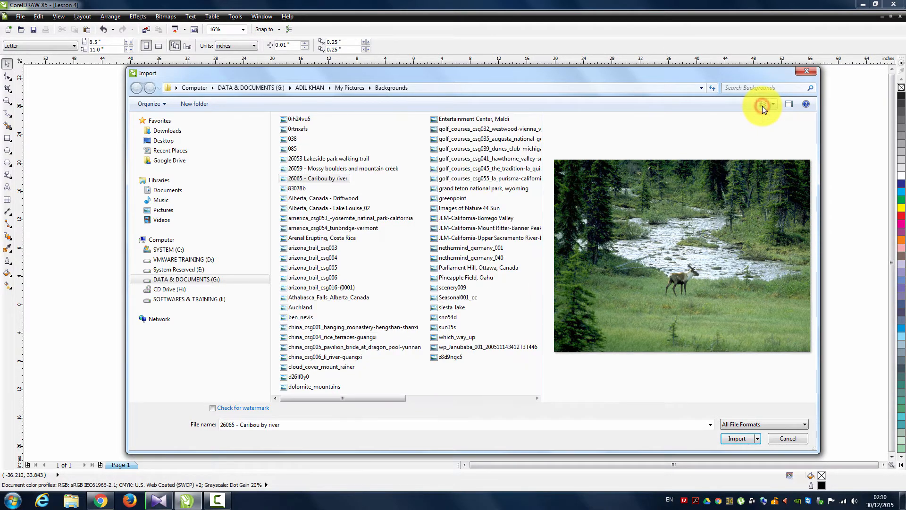
left_click(762, 106)
left_click(763, 106)
left_click(763, 106)
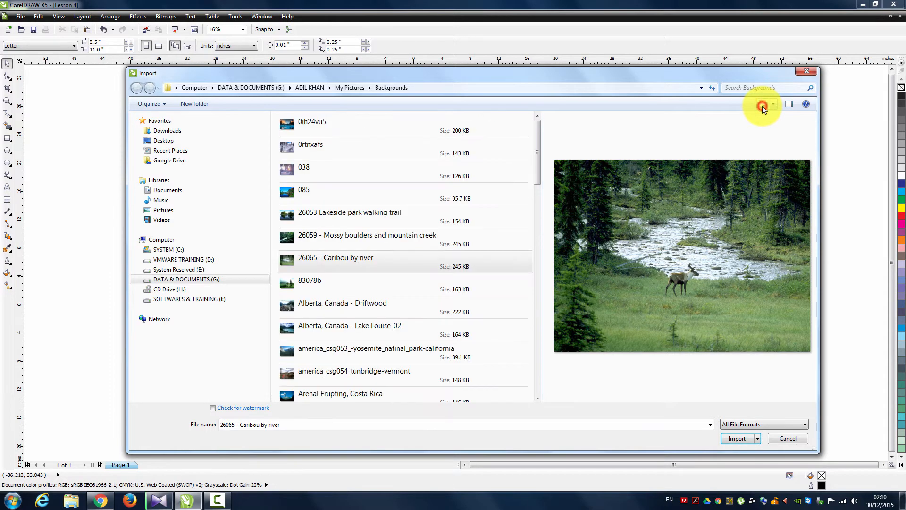
left_click(763, 105)
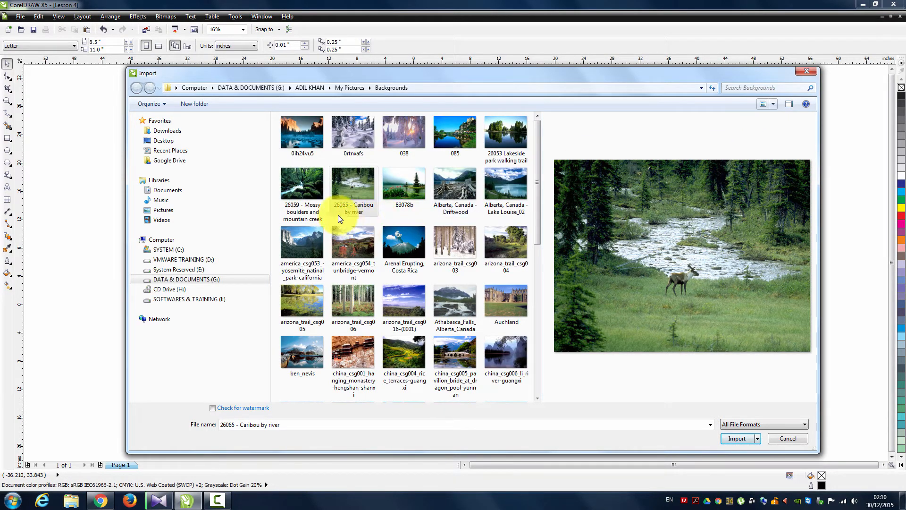
- Import the caribou picture and place it at its original size in the empty area to the upper left of the page
left_click(739, 440)
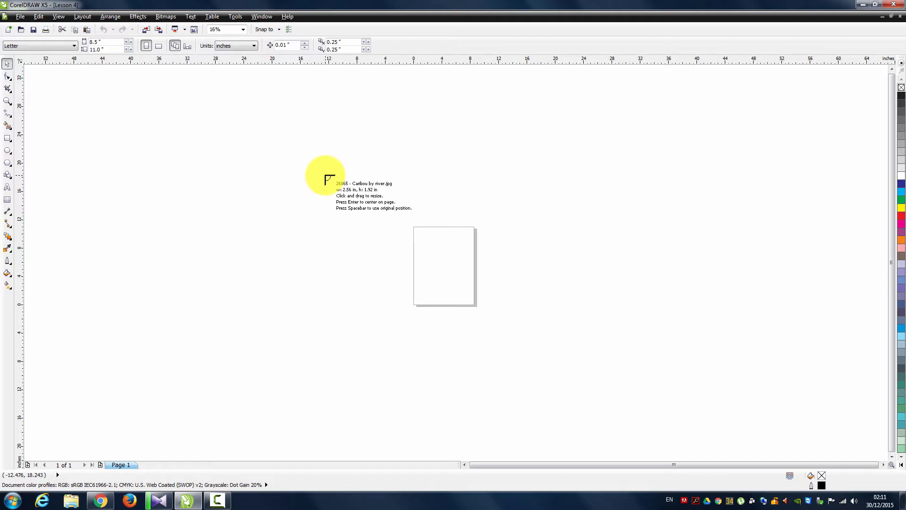
left_click(214, 149)
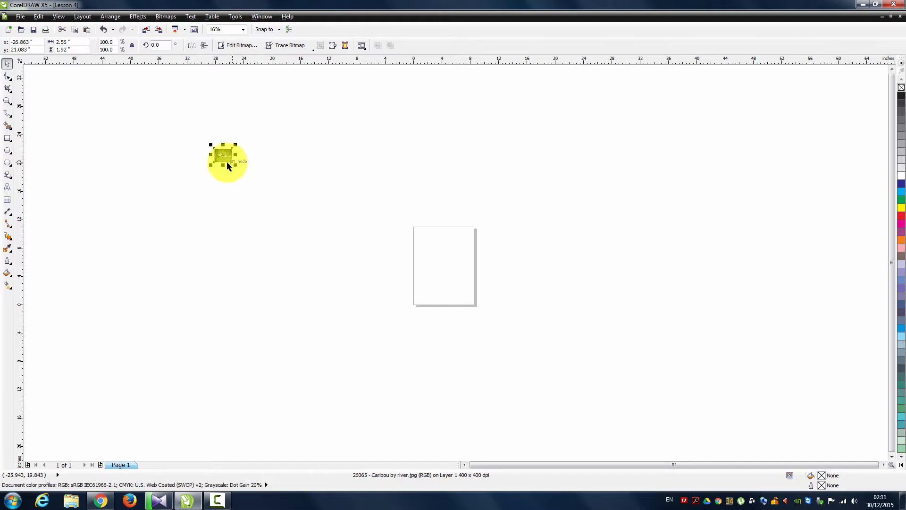
- Inspect the placed caribou picture up close and check its width and height
scroll(213, 156, "up", 5)
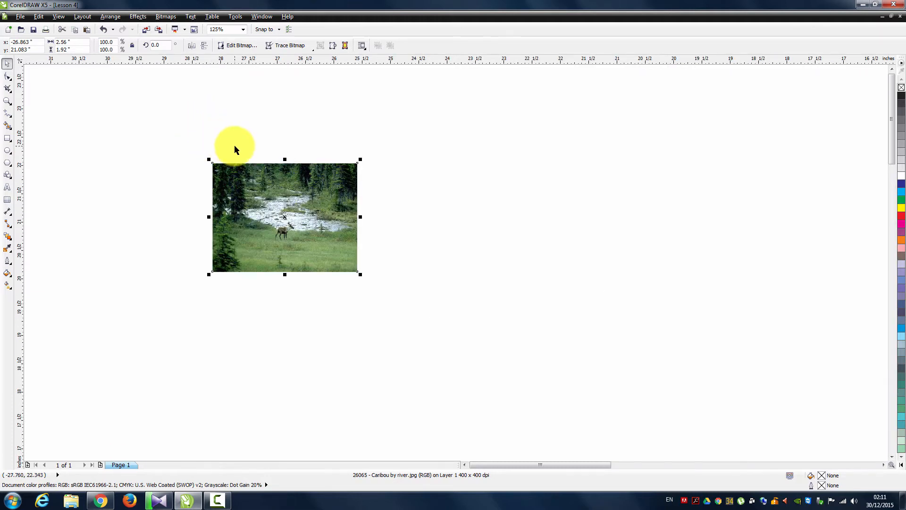
scroll(235, 149, "up", 2)
scroll(300, 172, "down", 2)
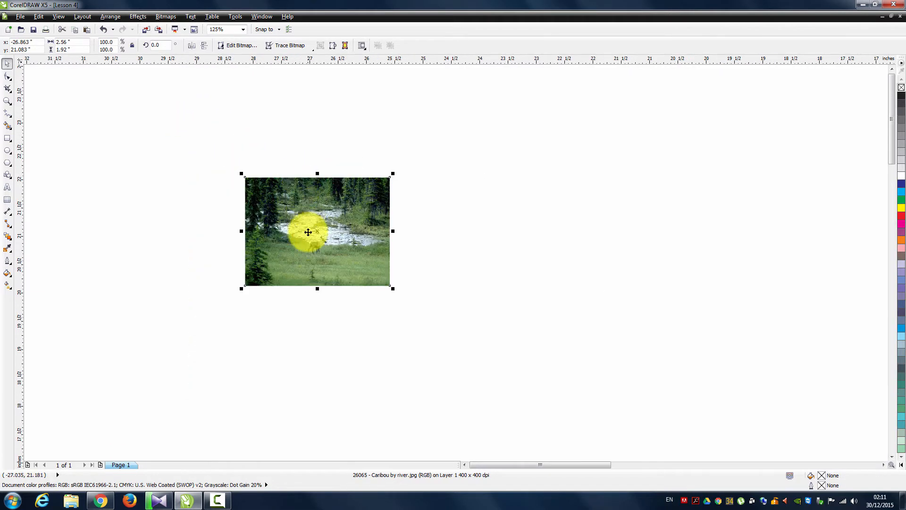
left_click(272, 195)
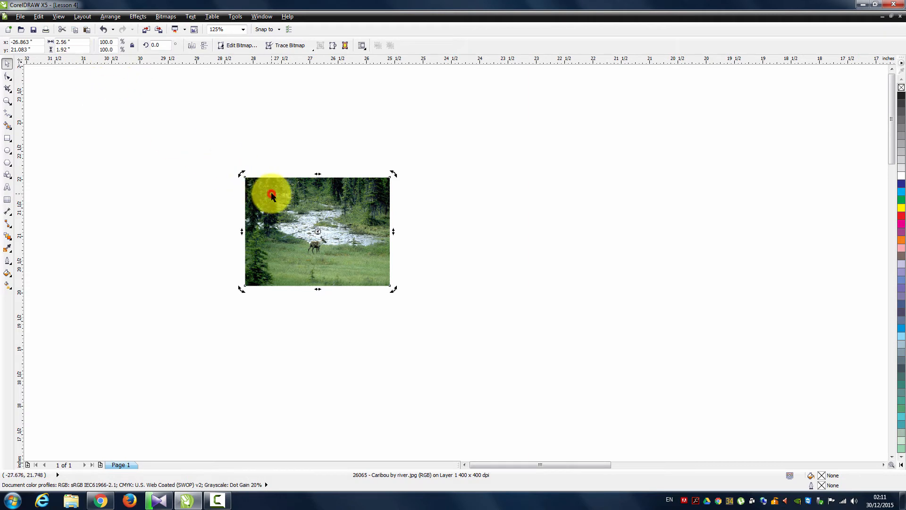
left_click_drag(73, 42, 53, 42)
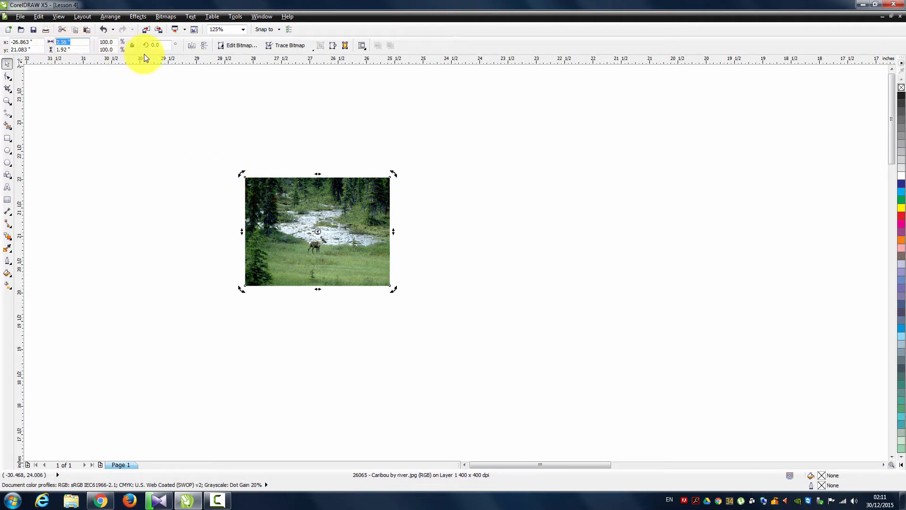
left_click(191, 250)
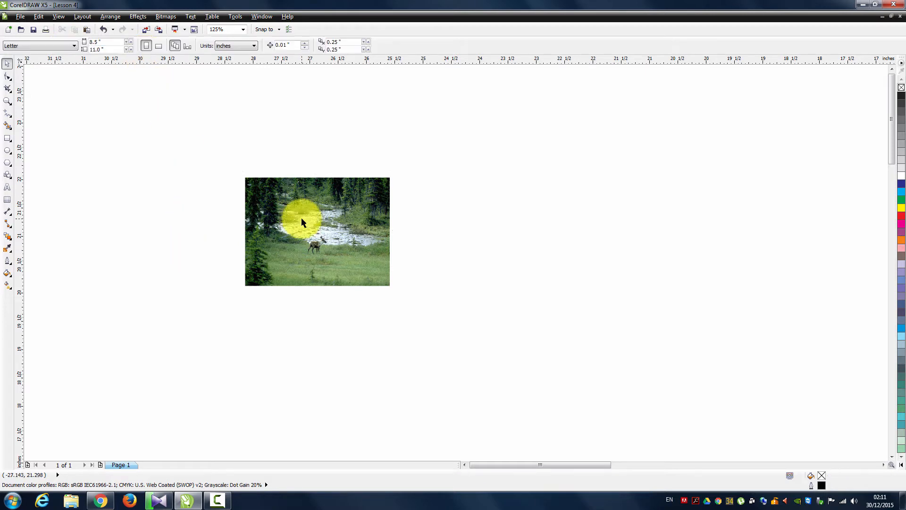
left_click(303, 215)
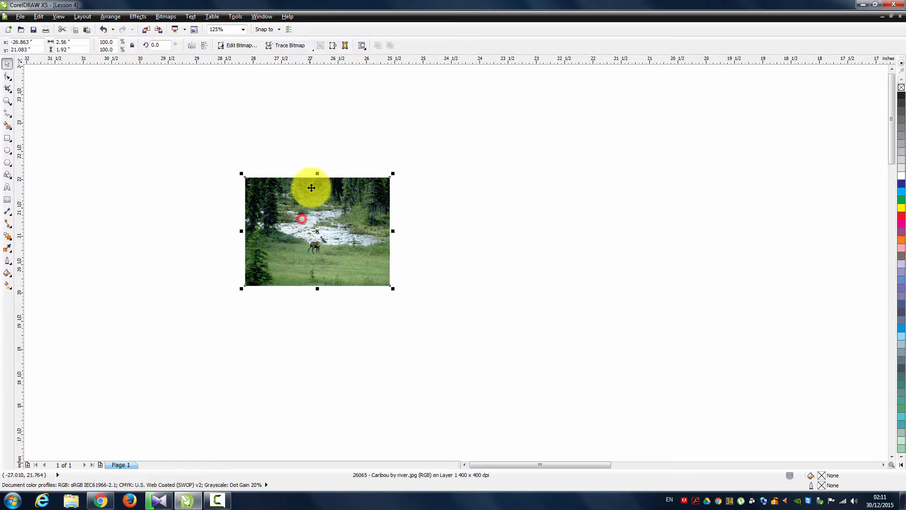
scroll(312, 180, "down", 2)
scroll(315, 180, "up", 2)
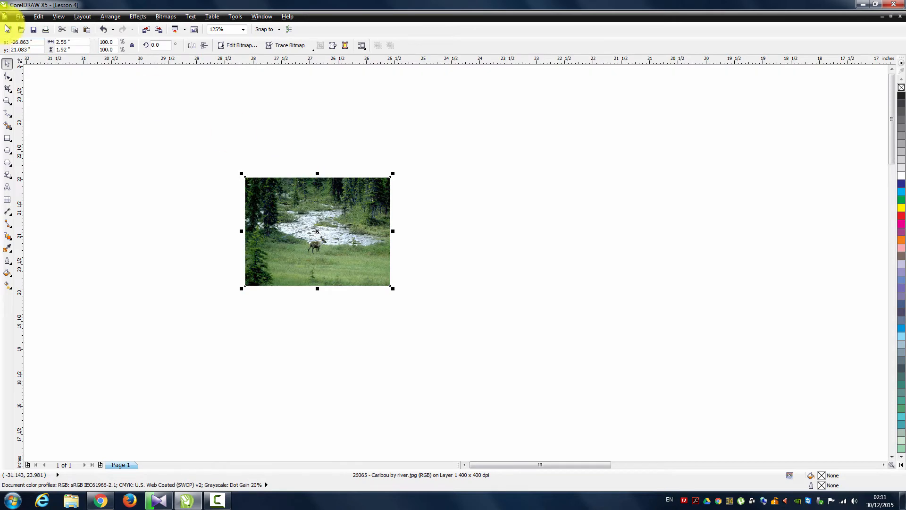
- Import the pictures Alberta, Canada - Lake Louise_02, america_csg053_-yosemite_natinal_park-california, Auchland and ben_nevis together from the Backgrounds folder
left_click(20, 17)
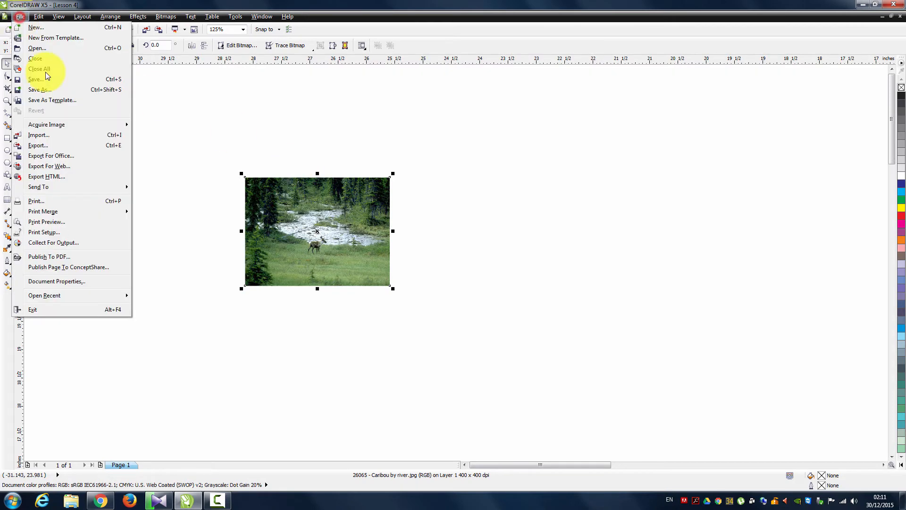
left_click(75, 135)
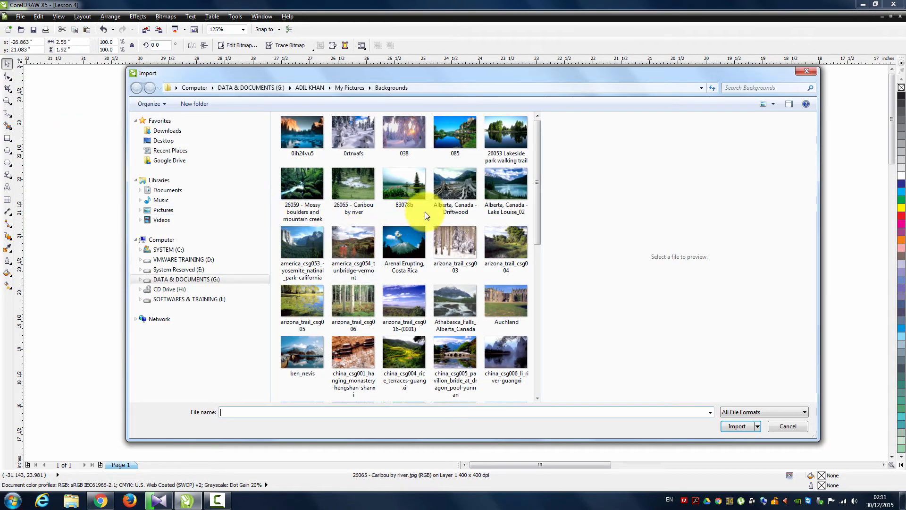
left_click(506, 188)
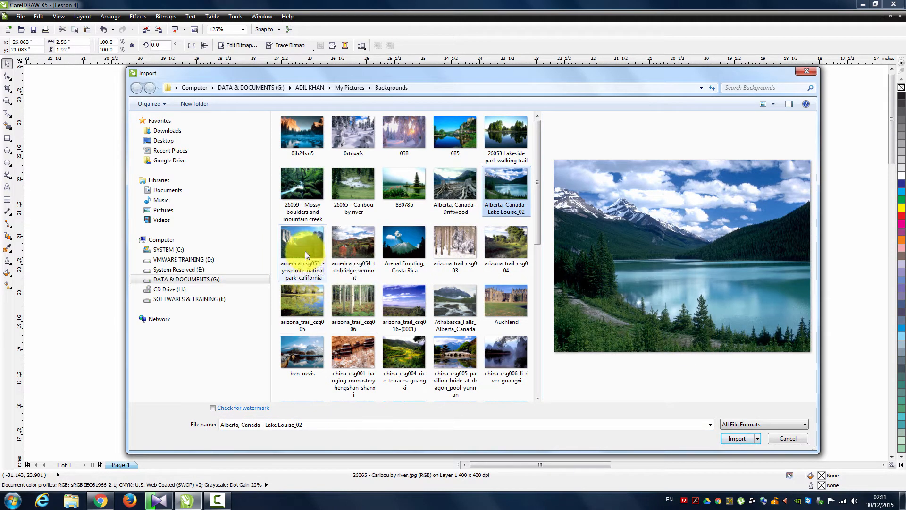
left_click(306, 239, "ctrl")
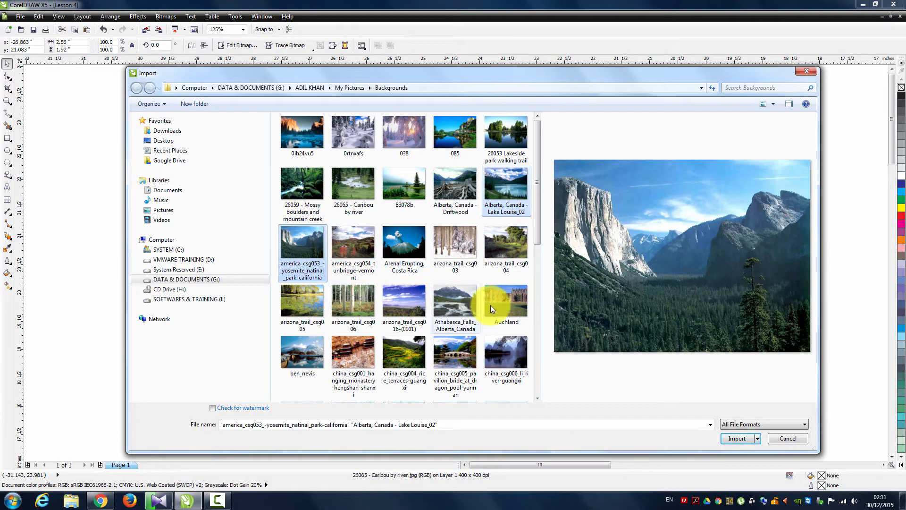
left_click(505, 308, "ctrl")
left_click(322, 339, "ctrl")
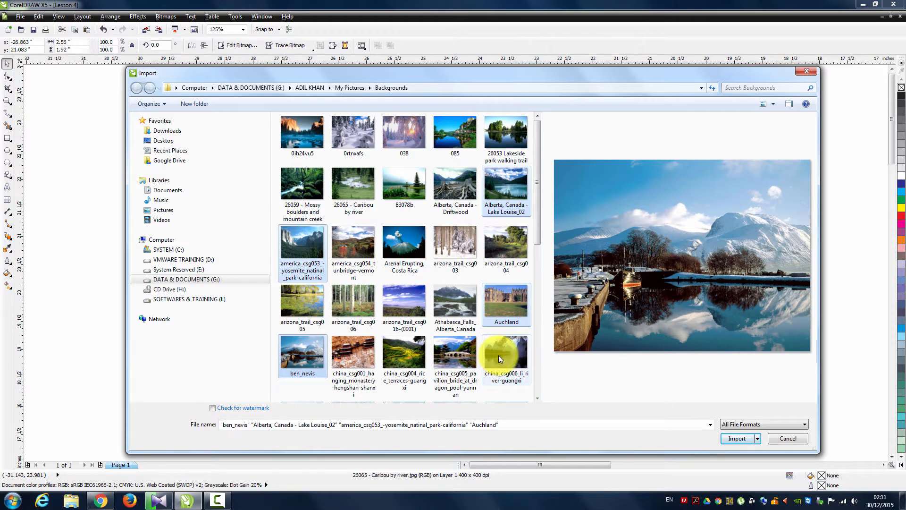
left_click(729, 439)
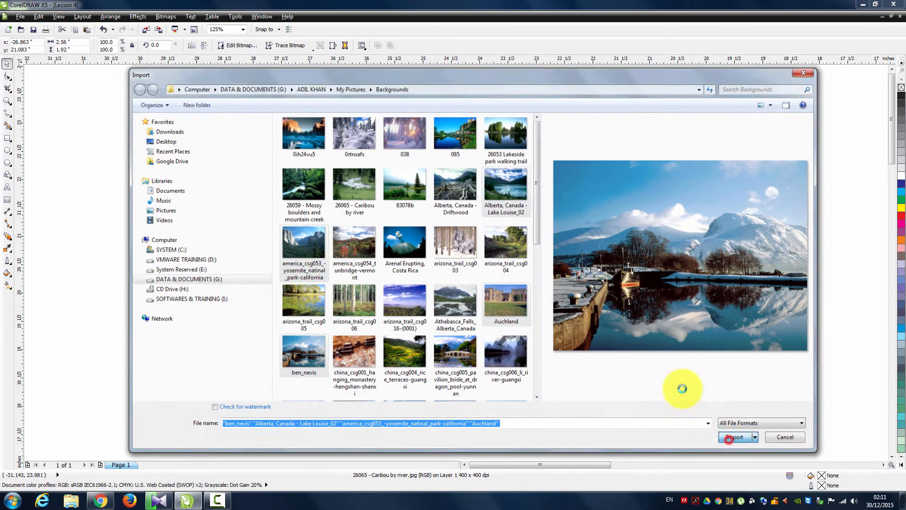
- Place the Lake Louise picture at about 2.55 x 1.91 in beside the caribou picture, and the Yosemite picture next to it at matching height
scroll(145, 170, "down", 1)
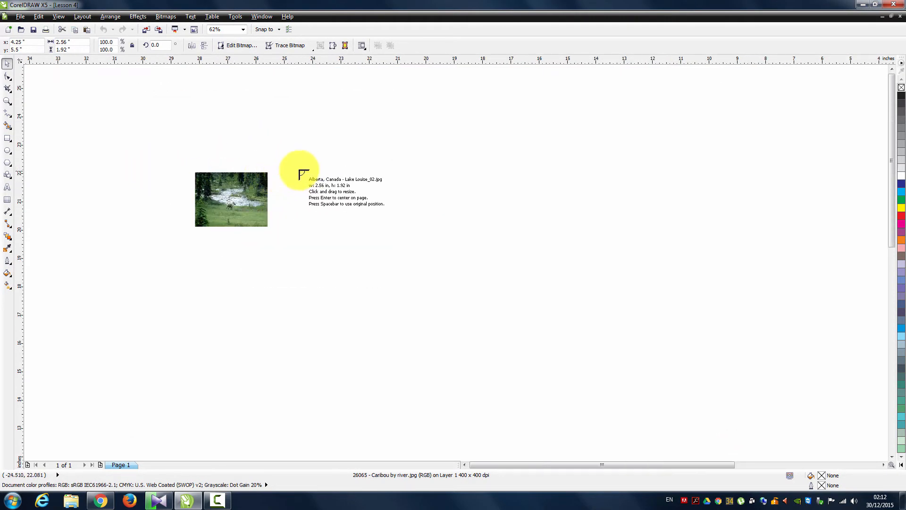
scroll(270, 180, "up", 1)
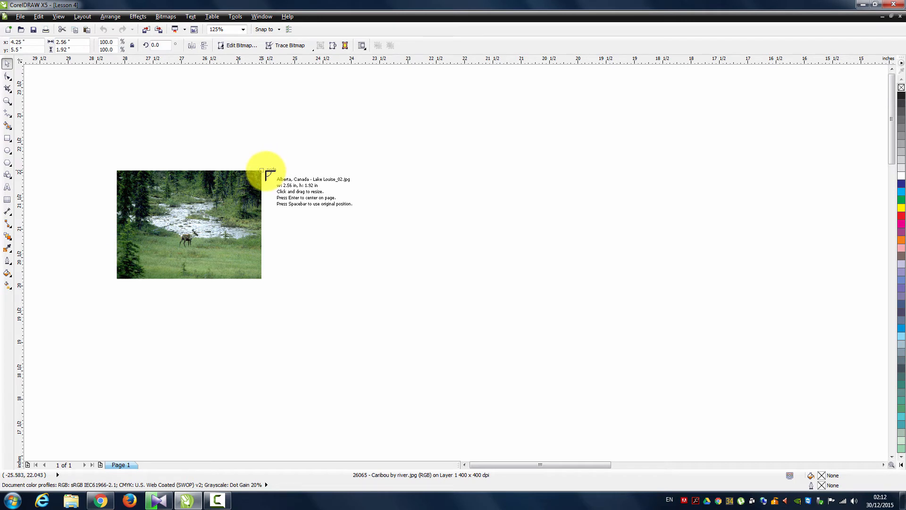
left_click_drag(262, 171, 486, 274)
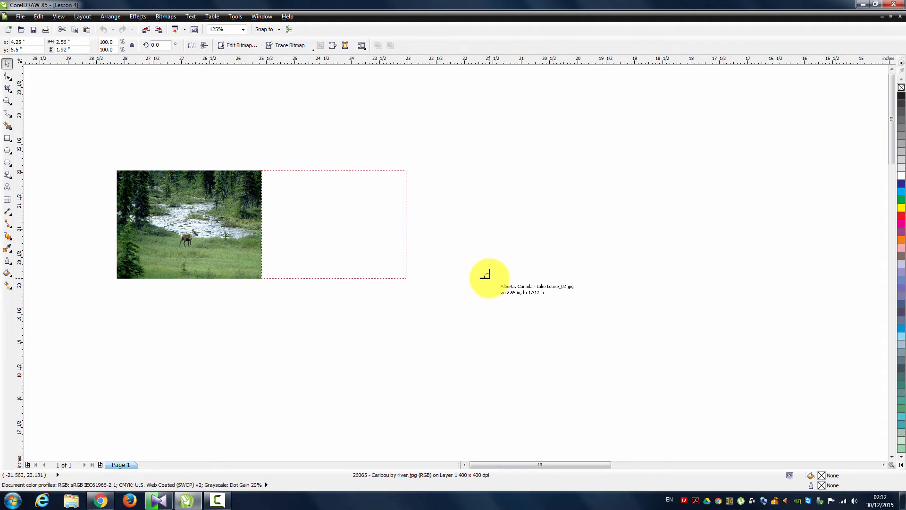
left_click_drag(485, 274, 486, 273)
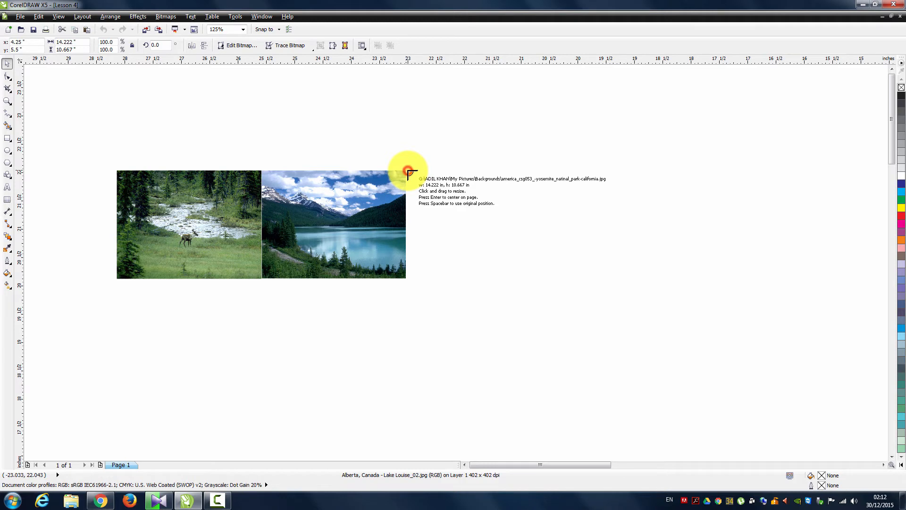
left_click_drag(408, 171, 565, 277)
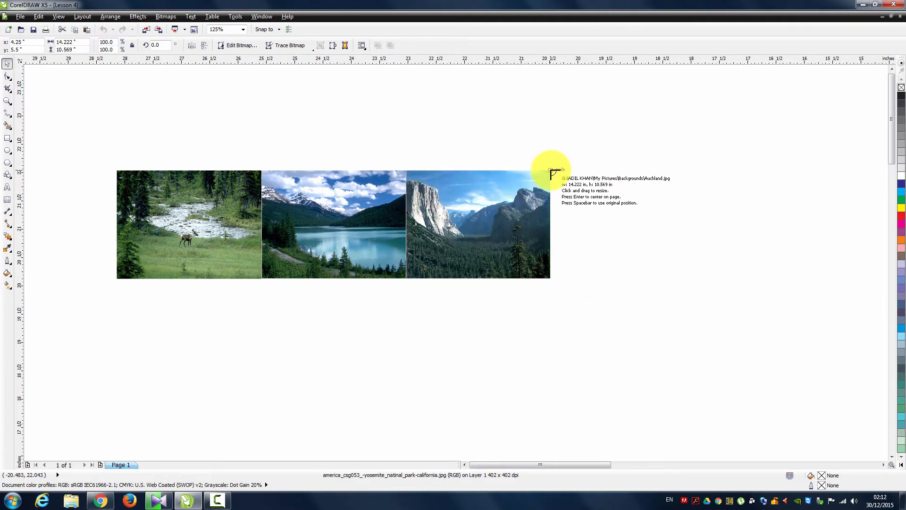
- Place the Auchland picture at about 4.69 x 3.48 in directly below the picture row, aligned with the caribou picture's left edge
scroll(315, 89, "down", 1)
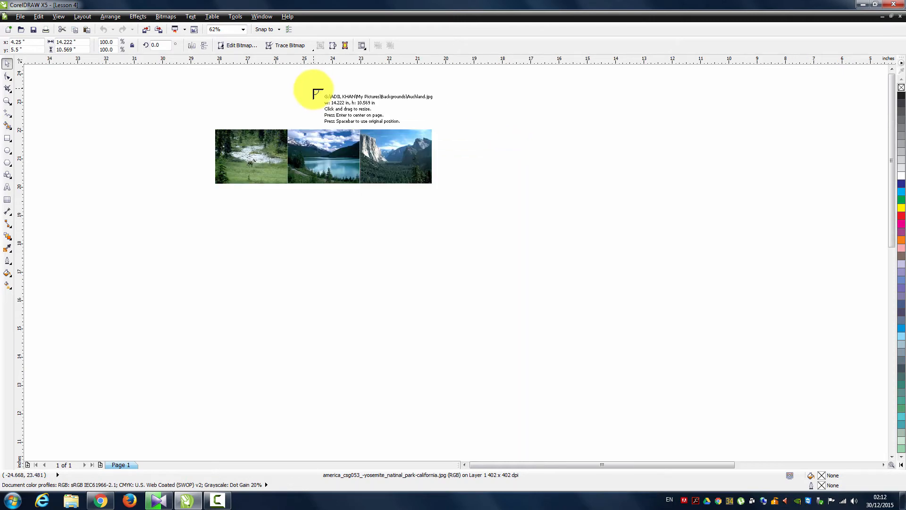
scroll(276, 145, "up", 1)
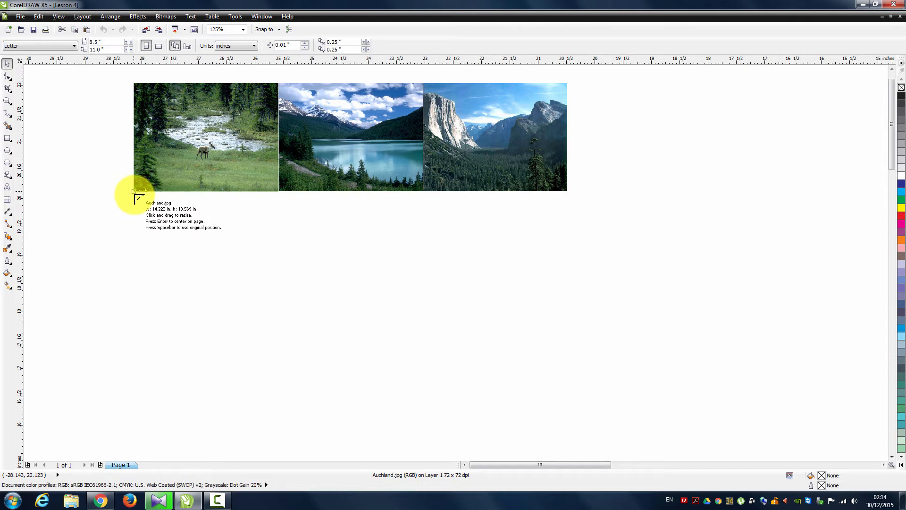
left_click_drag(135, 192, 856, 391)
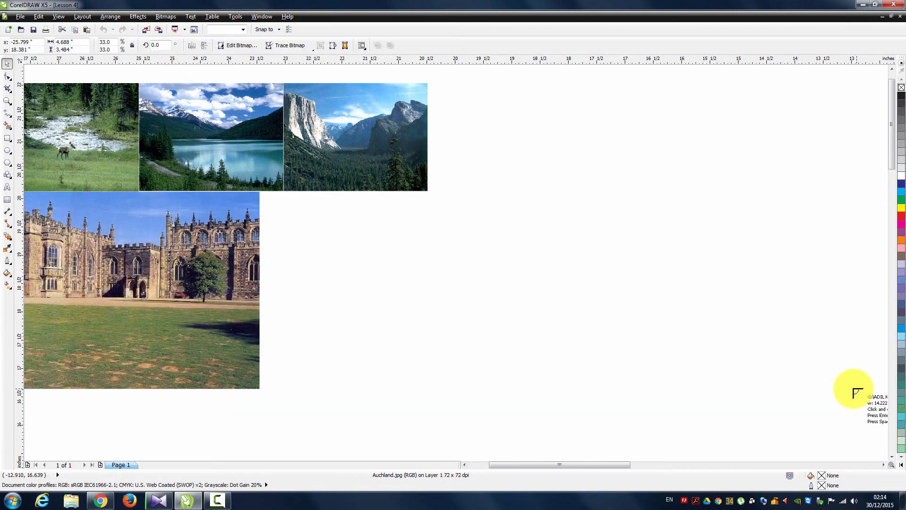
- Place the ben_nevis picture at about 4.67 x 3.5 in against the right edge of the Auchland picture and clear the selection
scroll(587, 268, "down", 2)
scroll(261, 276, "up", 3)
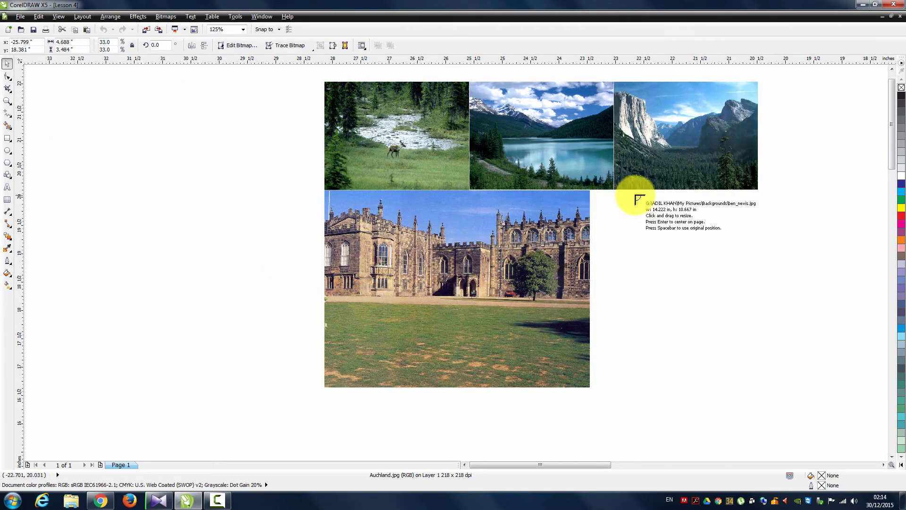
scroll(424, 148, "down", 1)
scroll(532, 199, "up", 1)
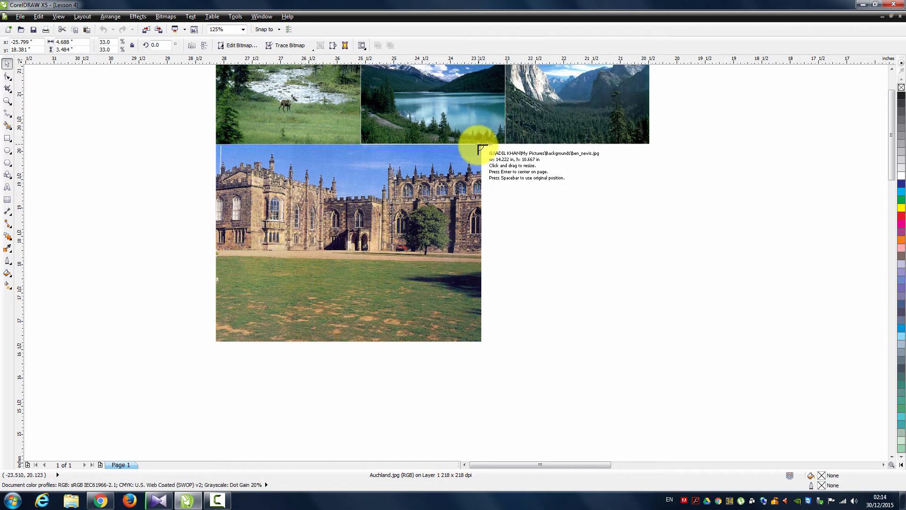
left_click_drag(482, 145, 746, 351)
scroll(533, 278, "down", 2)
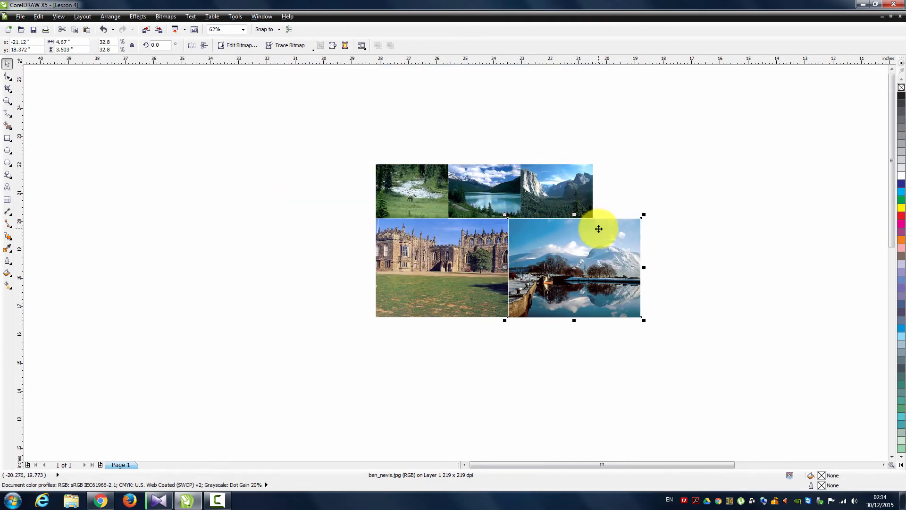
left_click(658, 162)
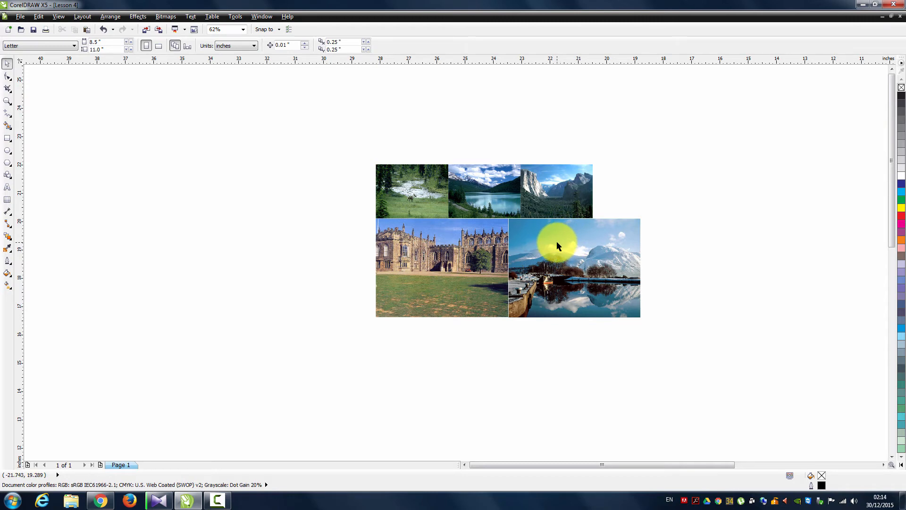
- Move the caribou and Lake Louise pictures side by side into the empty area to the upper left of the other pictures
scroll(557, 242, "up", 1)
scroll(557, 243, "down", 1)
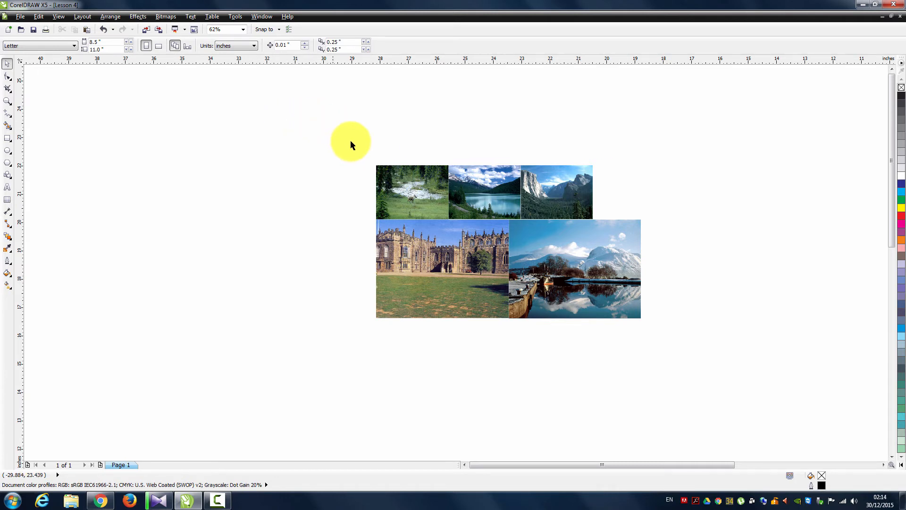
left_click_drag(385, 177, 245, 154)
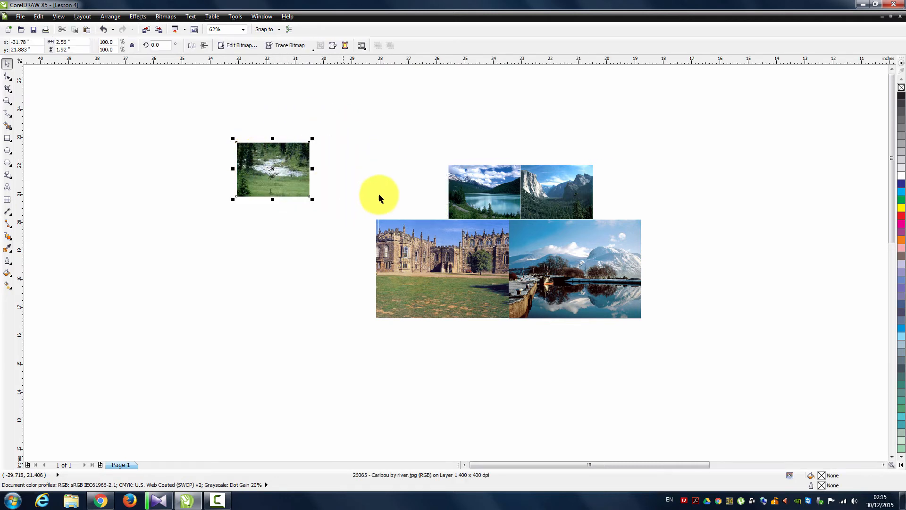
left_click_drag(465, 184, 326, 162)
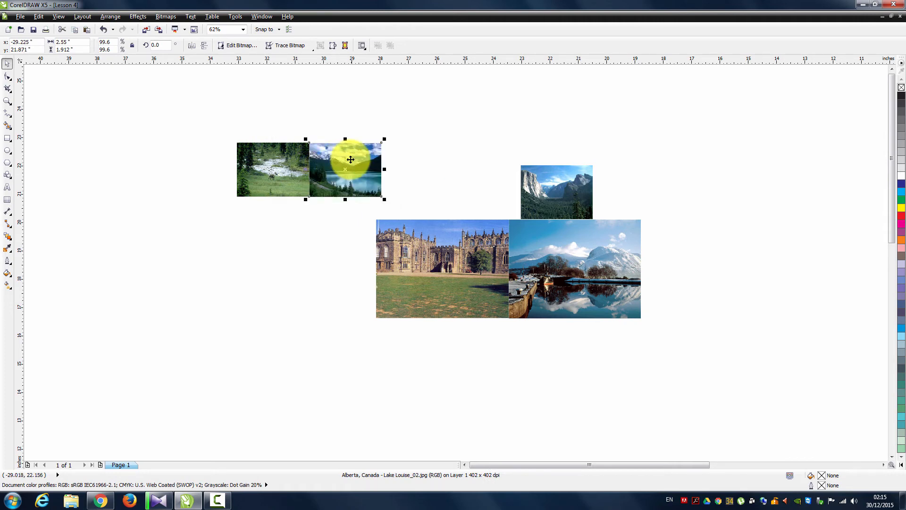
- Align the Lake Louise picture flush with the caribou picture's right edge and check the seam up close
left_click(320, 123)
scroll(307, 139, "up", 2)
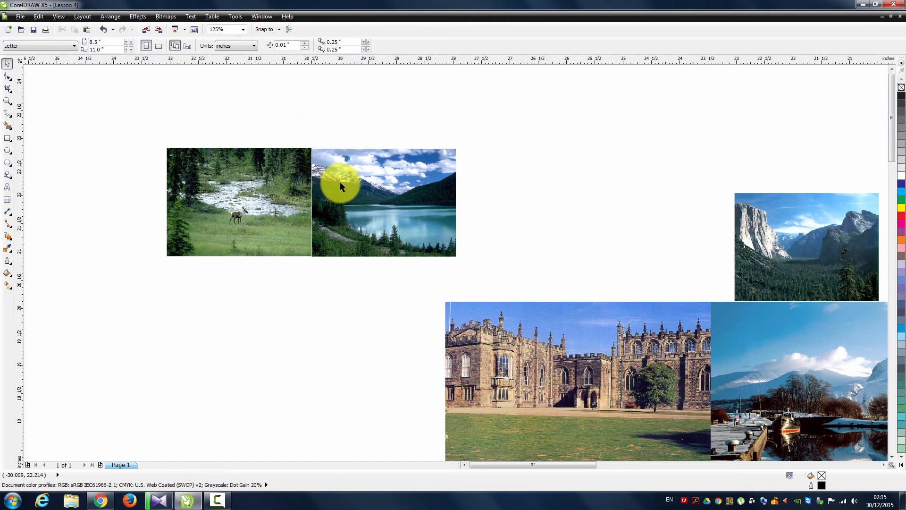
left_click(337, 185)
left_click(313, 126)
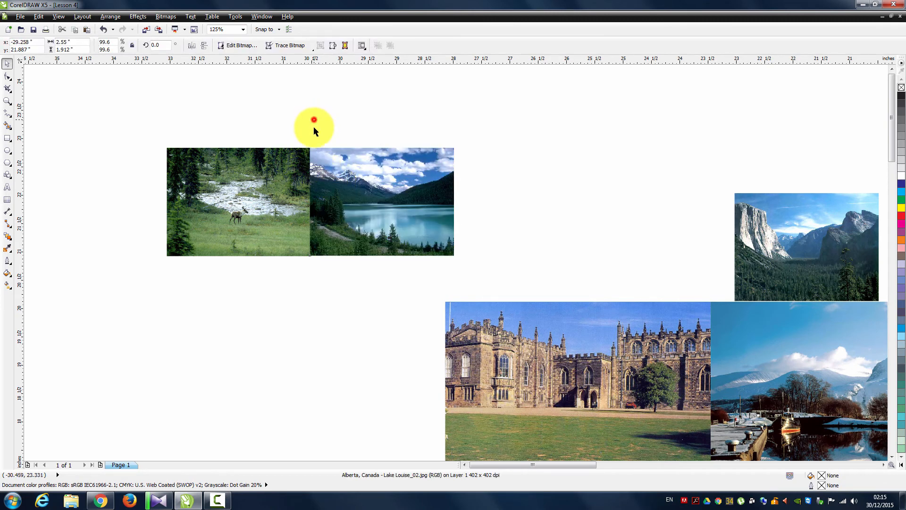
scroll(313, 124, "up", 2)
left_click(350, 277)
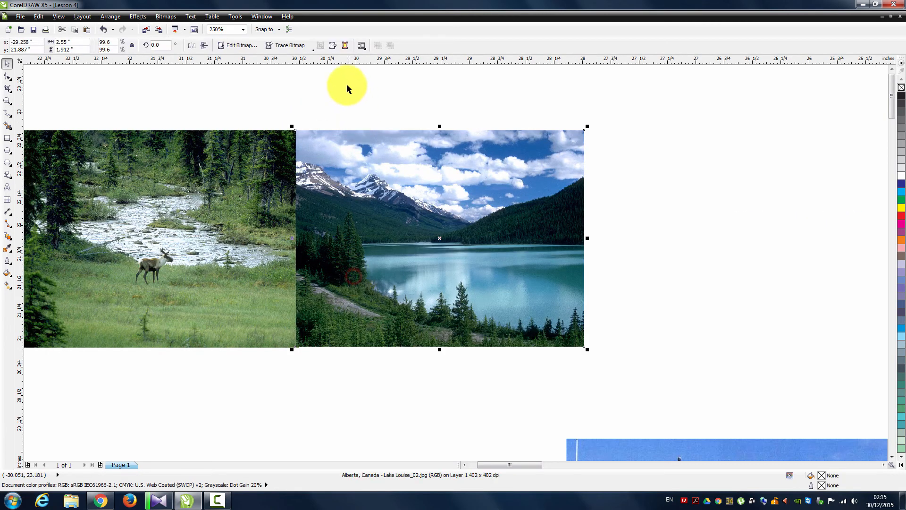
left_click(440, 350)
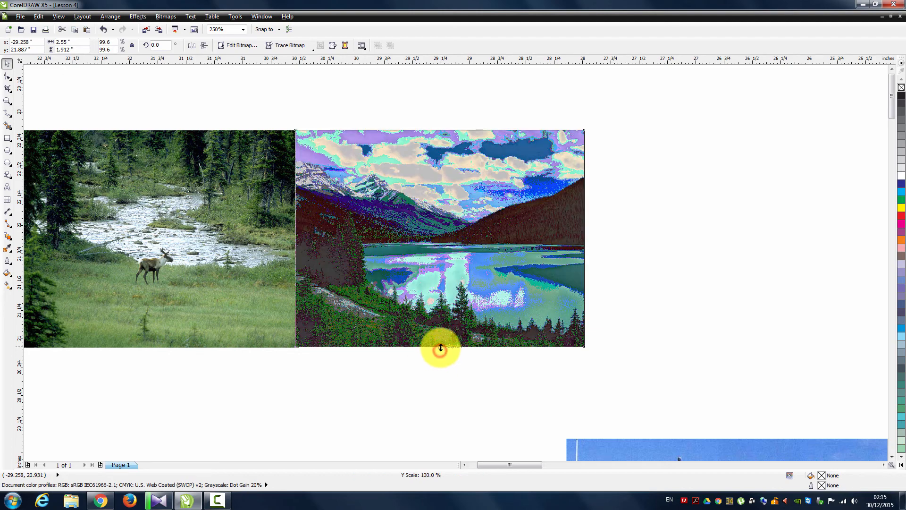
left_click(448, 364)
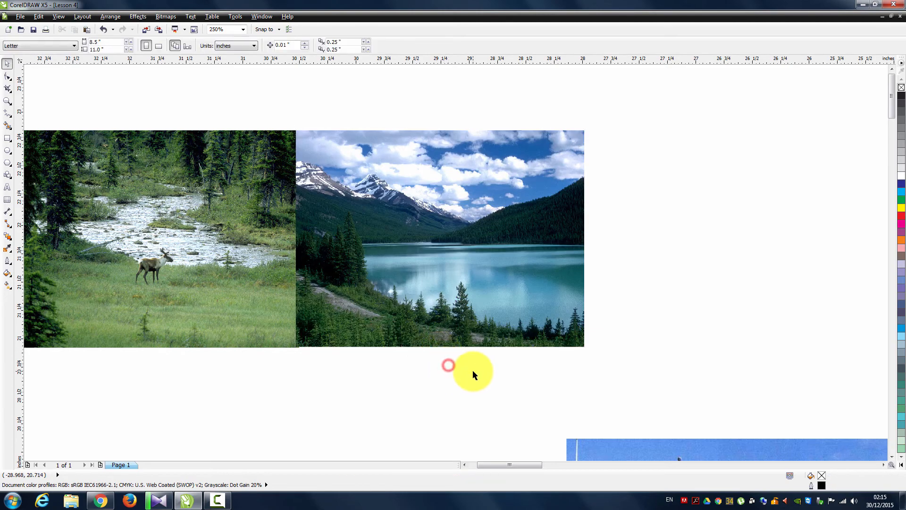
scroll(472, 368, "down", 1)
scroll(321, 194, "down", 1)
scroll(360, 245, "up", 1)
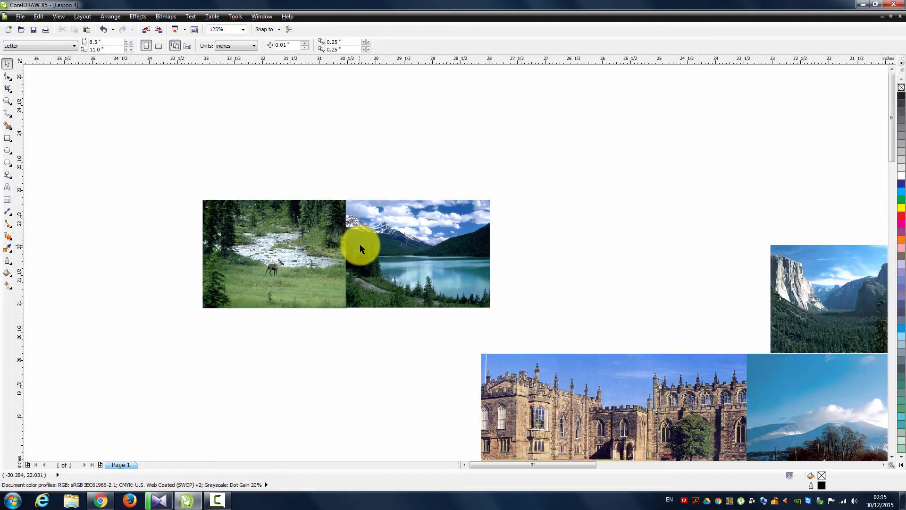
- Delete the Yosemite, ben_nevis and Auchland pictures, keeping only the caribou and Lake Louise pictures
scroll(309, 203, "down", 1)
left_click_drag(496, 193, 829, 440)
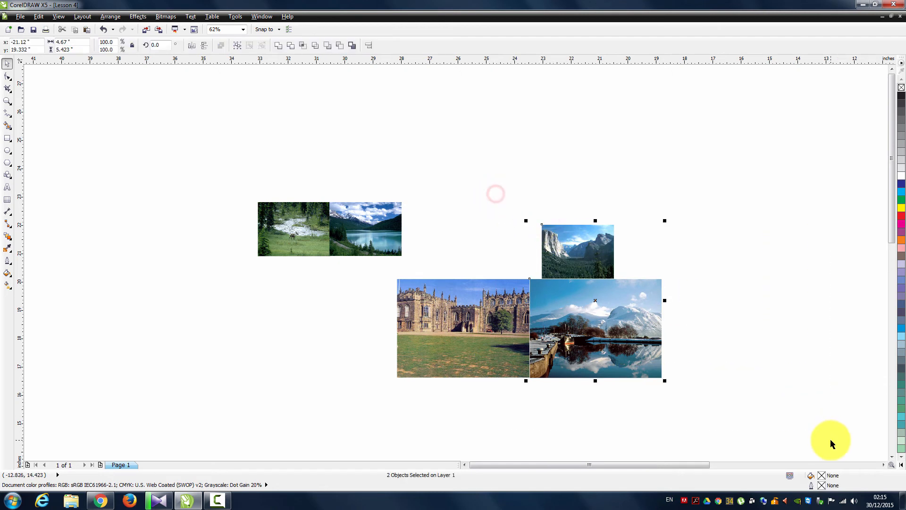
key("Delete")
left_click_drag(372, 406, 560, 255)
key("Delete")
scroll(295, 207, "up", 1)
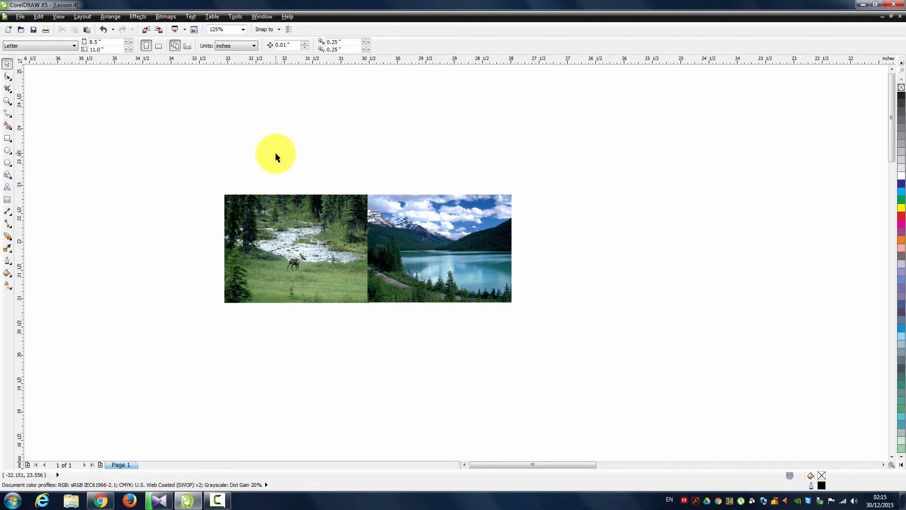
- Draw an ellipse about 2.72 x 2.95 in, fill it with C:0 M:20 Y:20 K:60, and move it farther right of the pictures
left_click(8, 151)
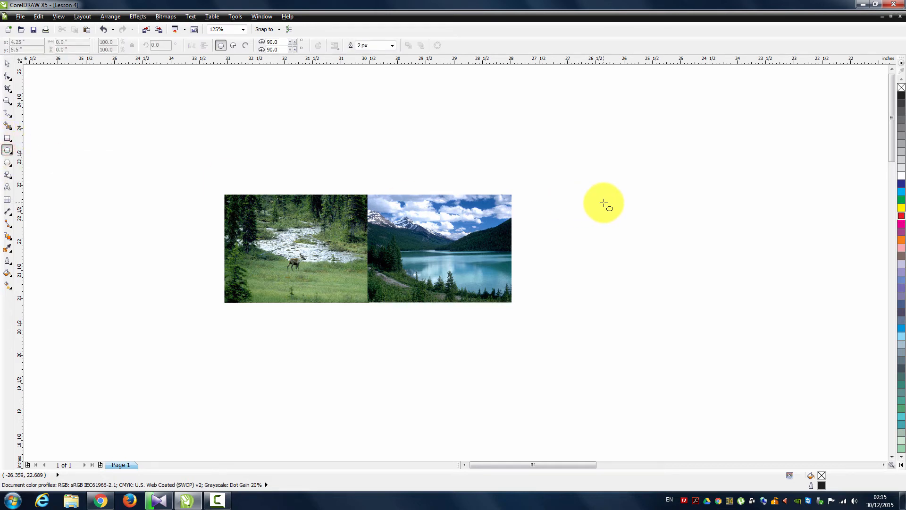
left_click_drag(604, 203, 681, 287)
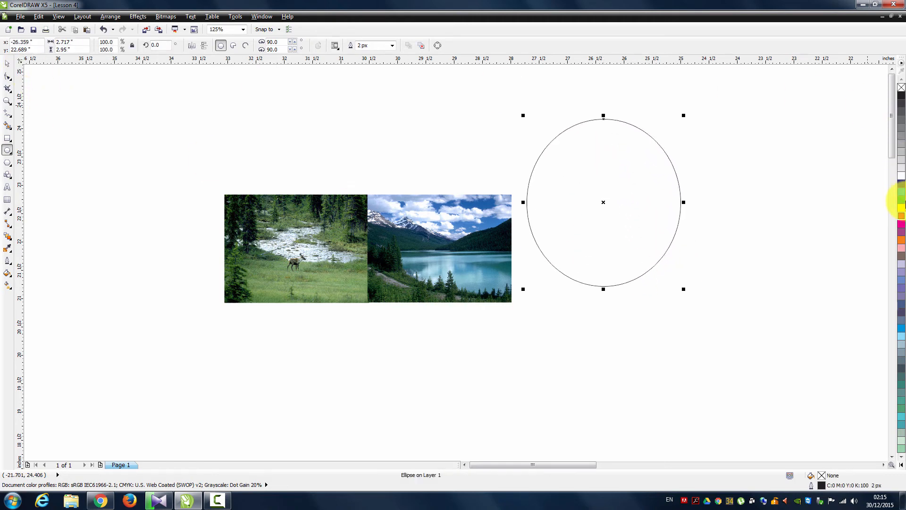
left_click(901, 255)
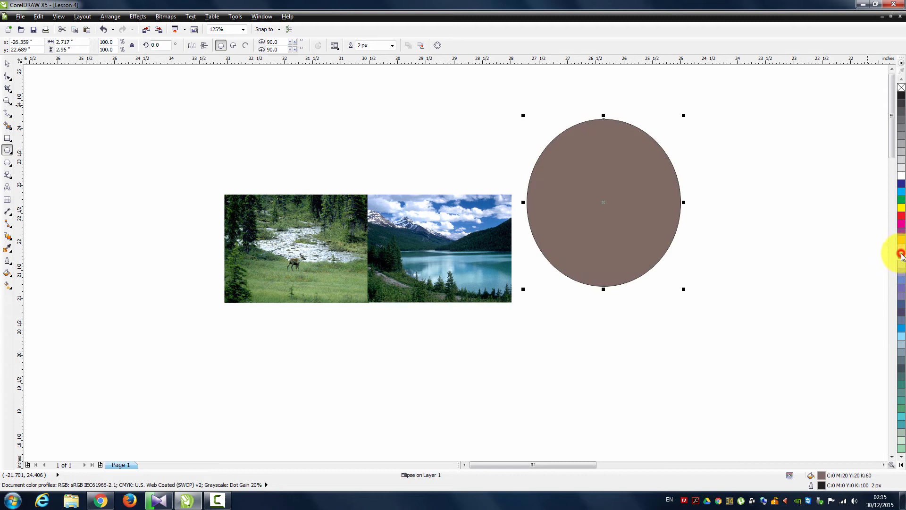
left_click(7, 64)
left_click_drag(620, 168, 683, 198)
left_click(646, 357)
- Select the caribou and Lake Louise pictures together, without the ellipse, and open the export settings for the selection
left_click_drag(174, 157, 583, 372)
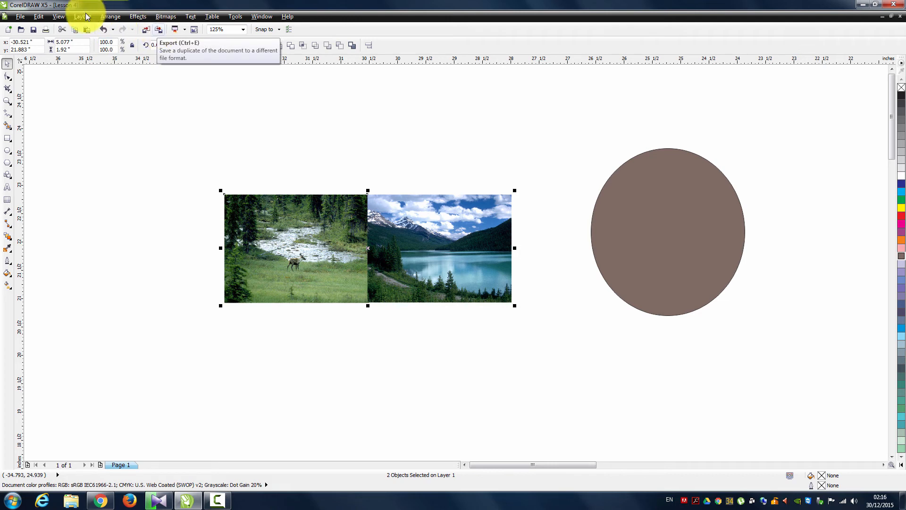
left_click(20, 17)
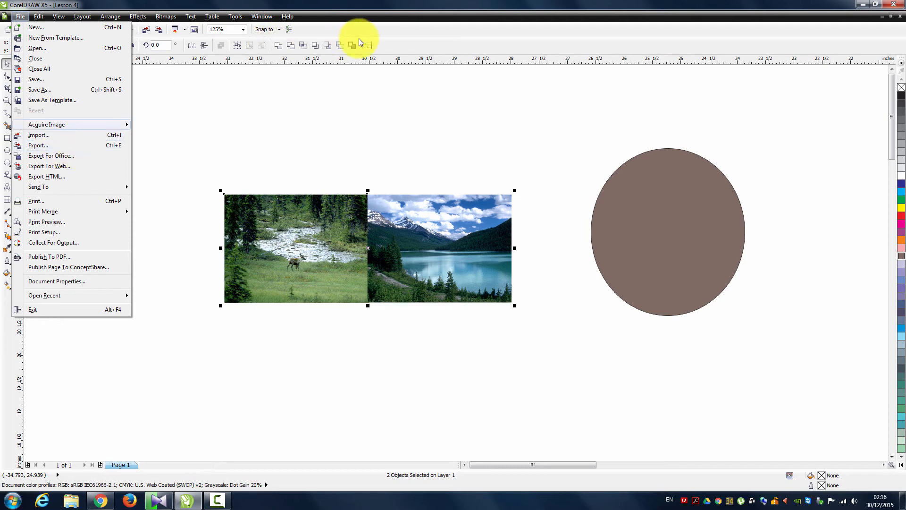
left_click(419, 38)
left_click(158, 32)
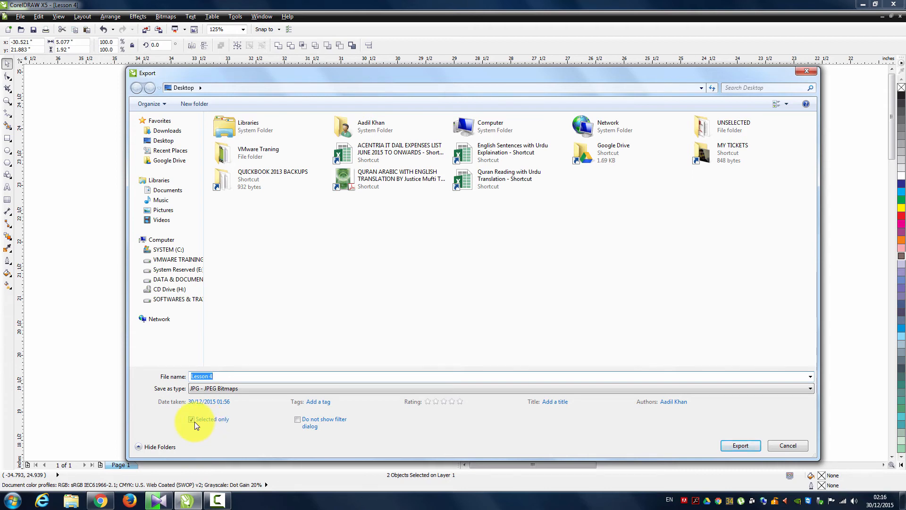
left_click_drag(435, 75, 437, 258)
left_click_drag(602, 257, 577, 85)
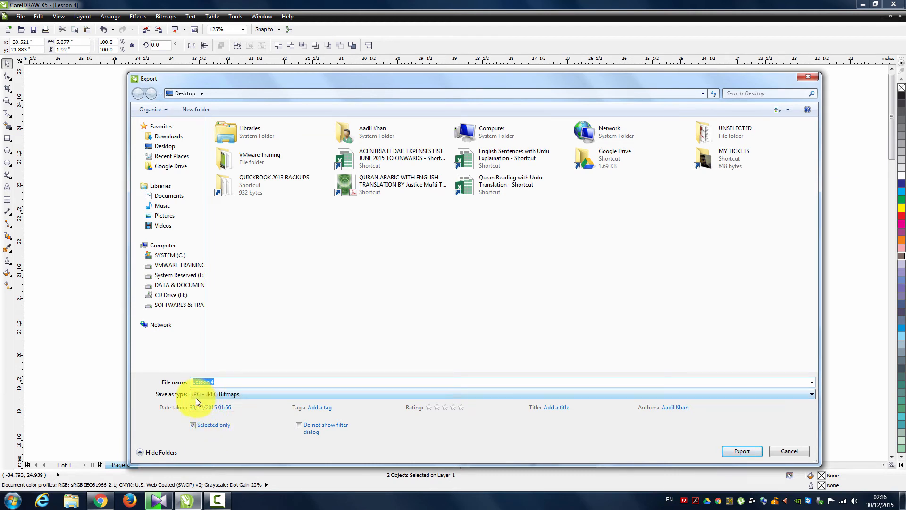
- Review the available export file types, keep JPG - JPEG Bitmaps with Selected only, and proceed to the JPEG settings
left_click(273, 391)
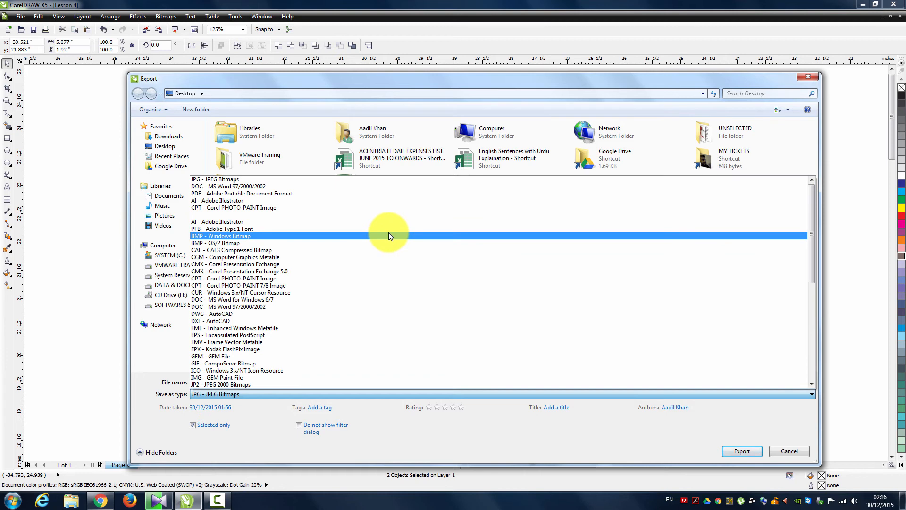
scroll(389, 236, "down", 3)
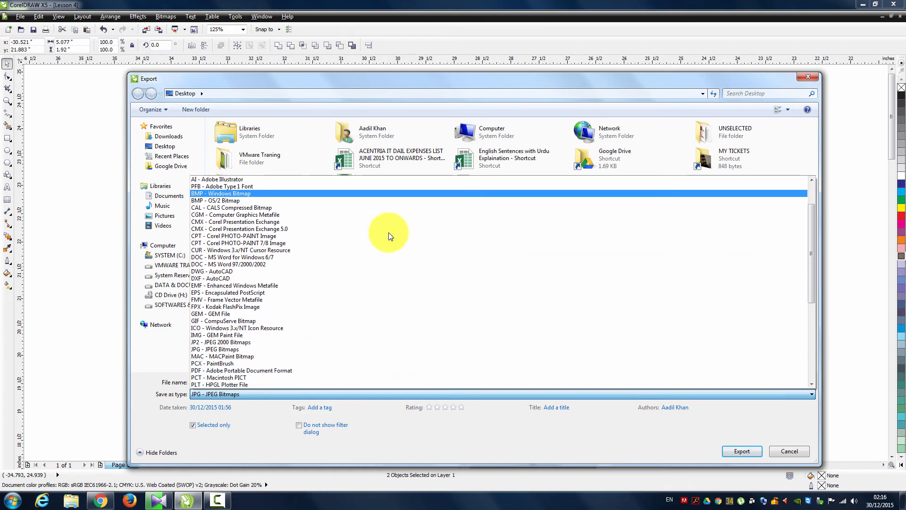
scroll(390, 234, "down", 6)
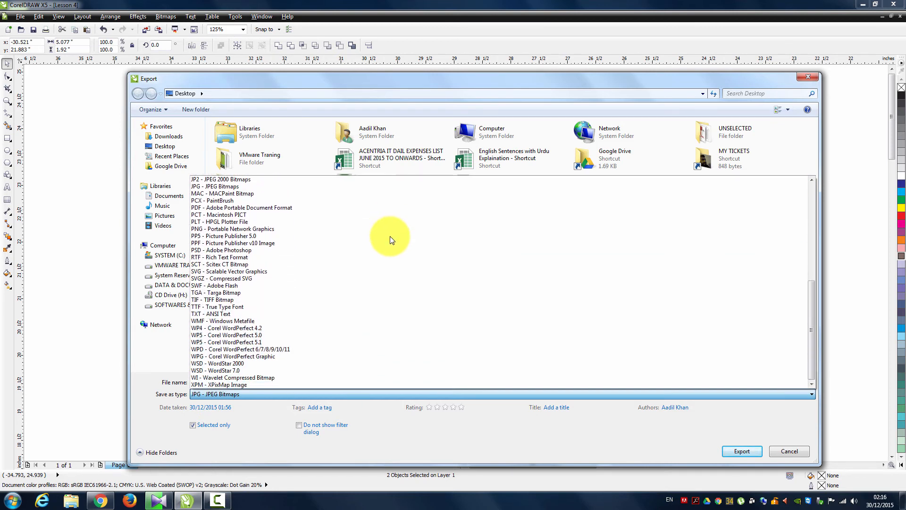
left_click(276, 437)
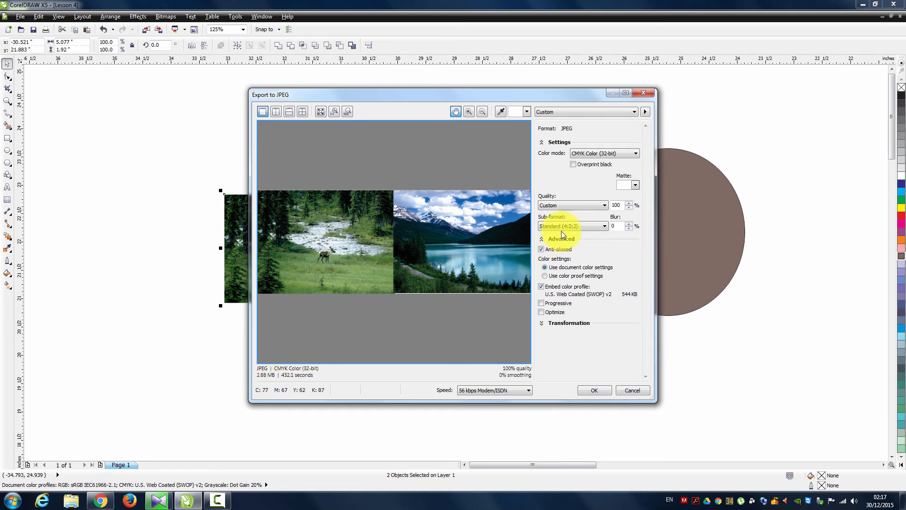
- Try the Lowest JPEG quality, set the quality to Highest instead, and complete the export of the selected pictures
left_click(568, 206)
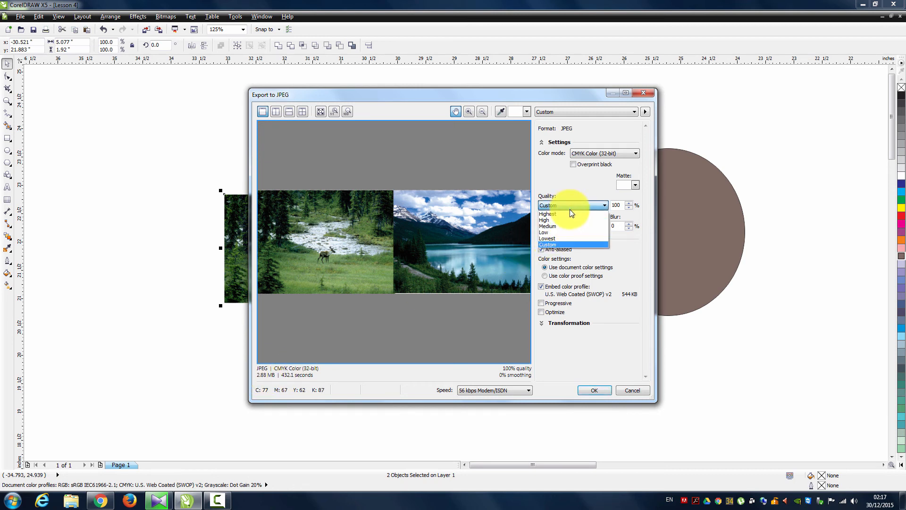
left_click(562, 239)
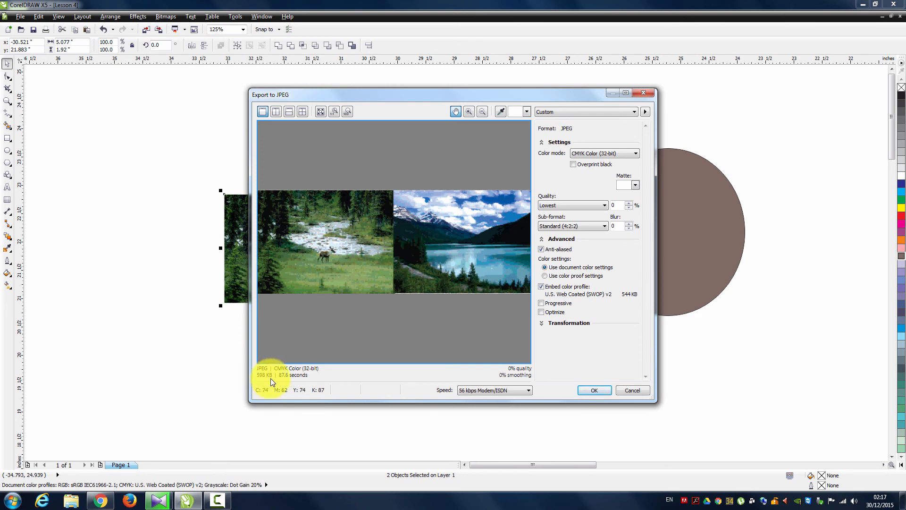
left_click(582, 207)
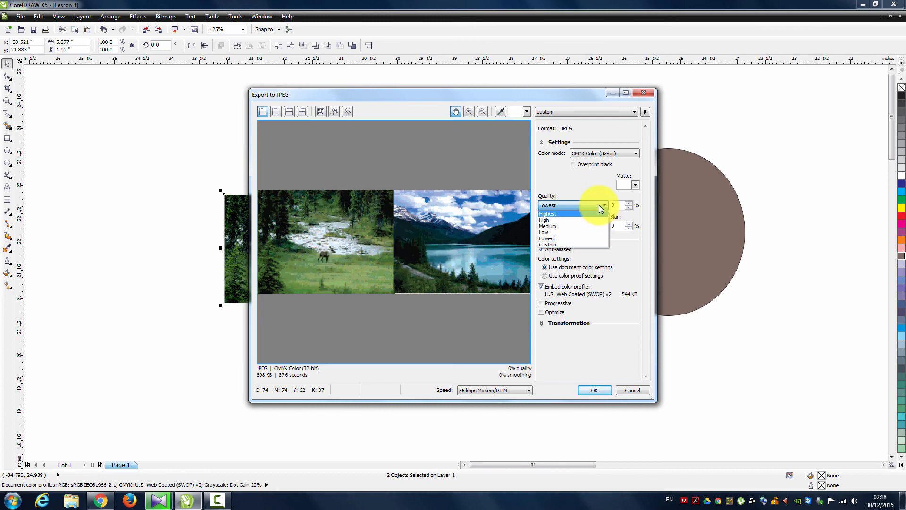
left_click(579, 214)
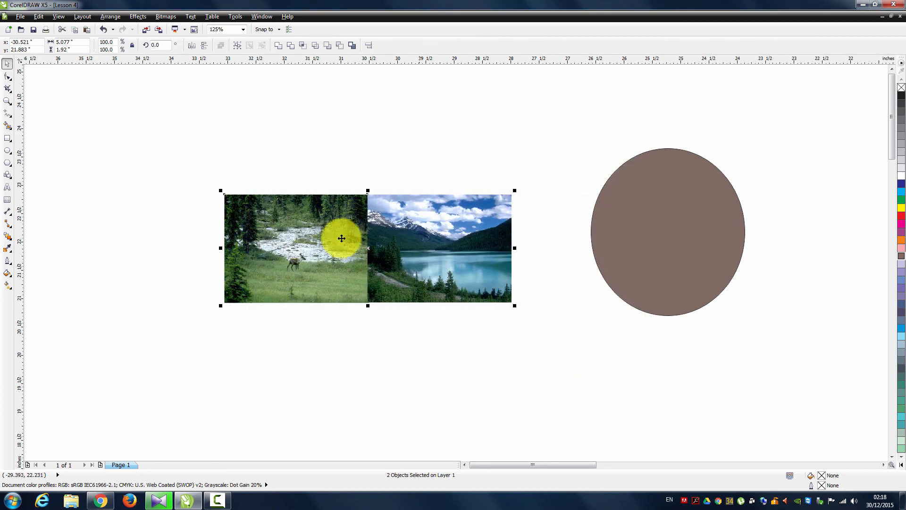
- Open the exported Lesson 4 picture from the desktop to check its contents, and return to CorelDRAW
left_click(904, 507)
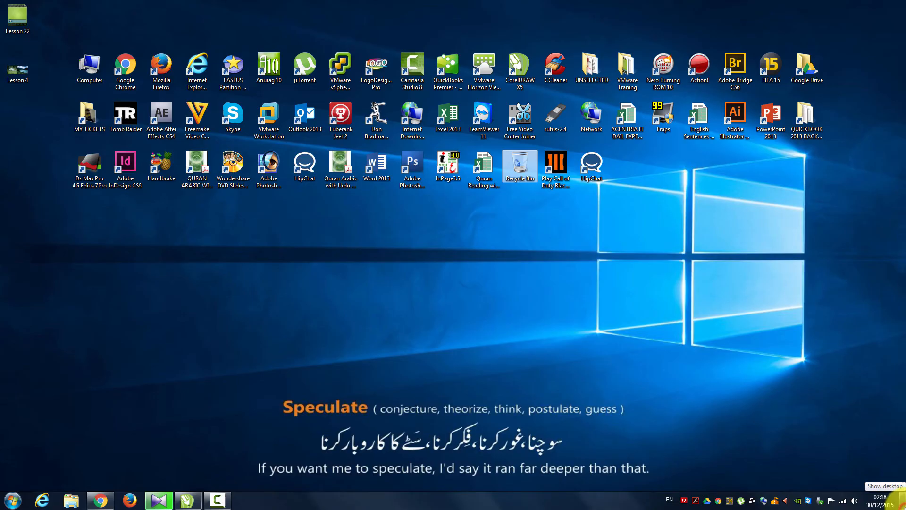
left_click(12, 74)
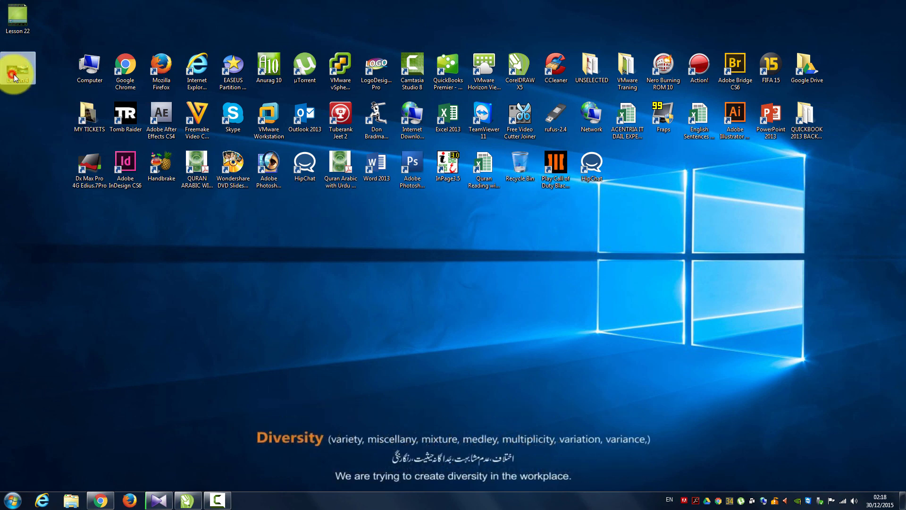
double_click(13, 75)
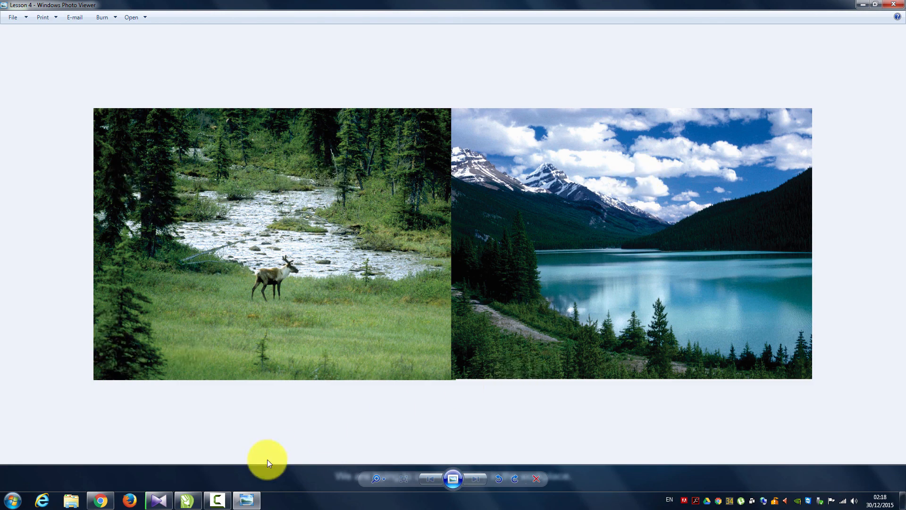
left_click(197, 499)
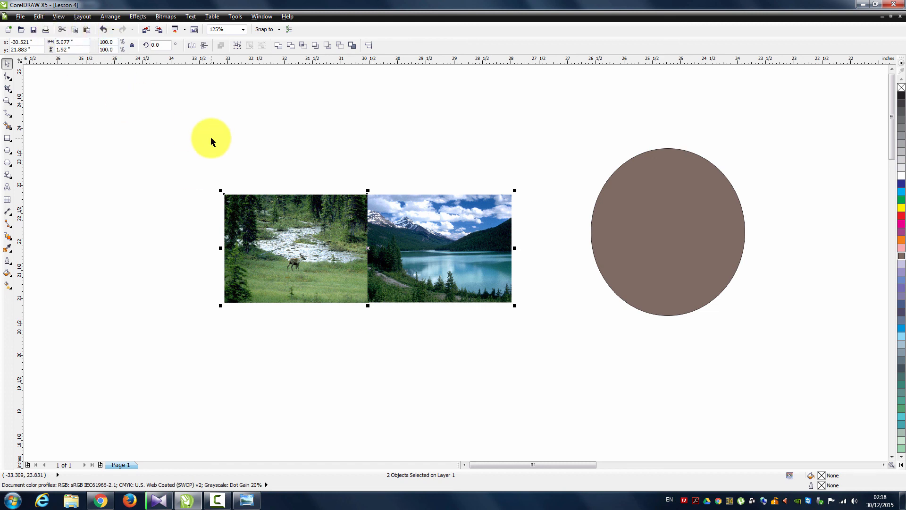
left_click(15, 20)
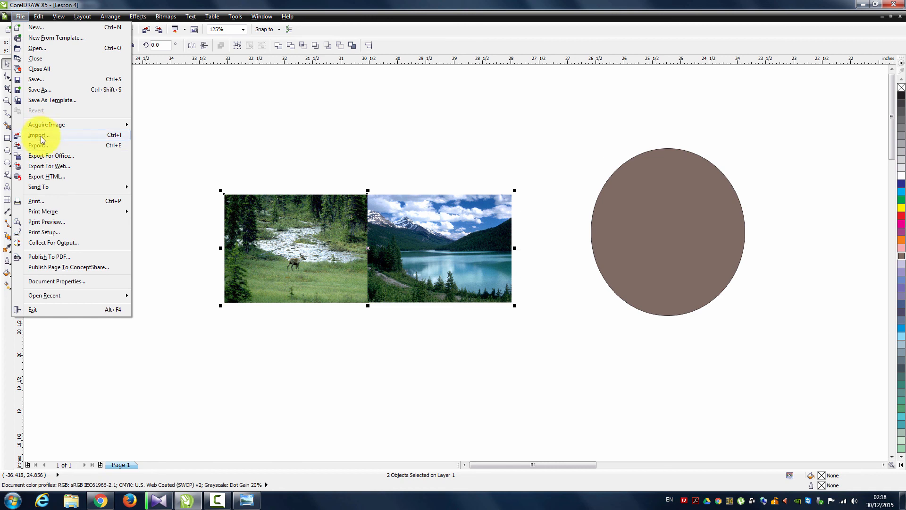
left_click(324, 208)
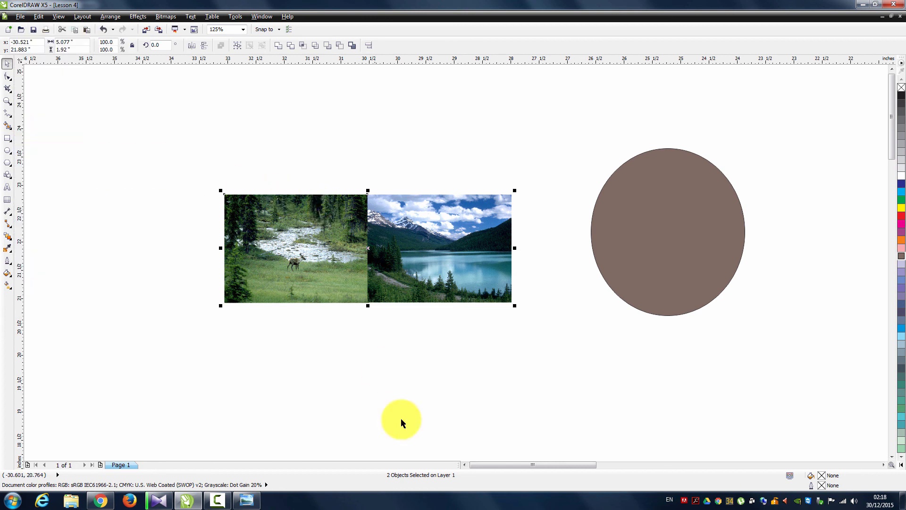